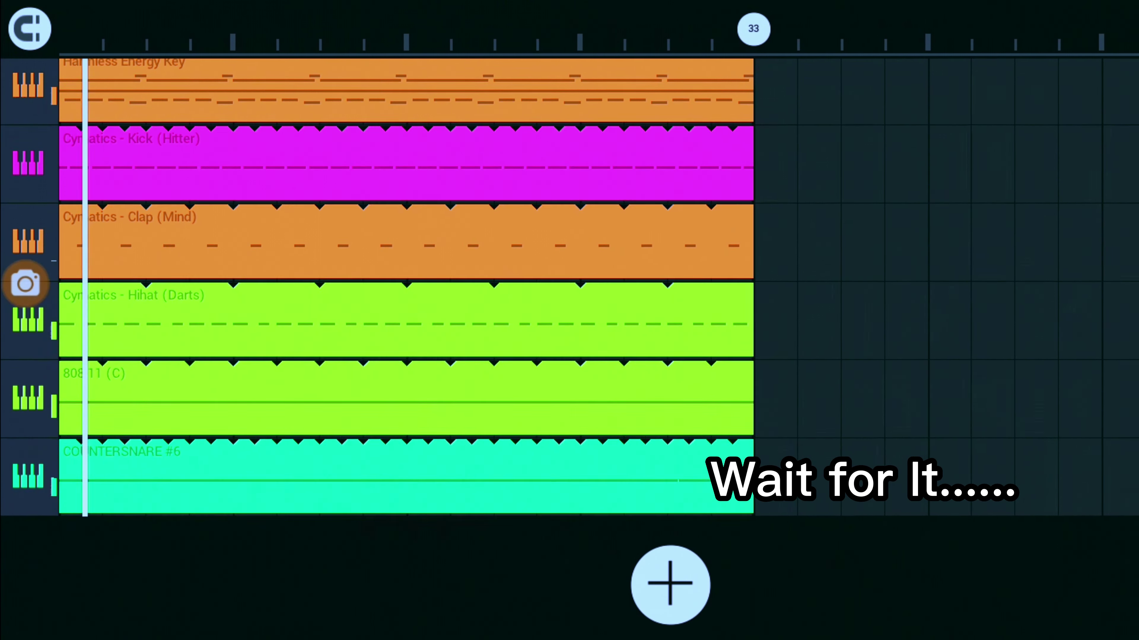
# Look through the Wiggle project's tracks and reveal their volume, pan and solo controls
pyautogui.scroll(8, 570, 349)
pyautogui.scroll(1, 569, 350)
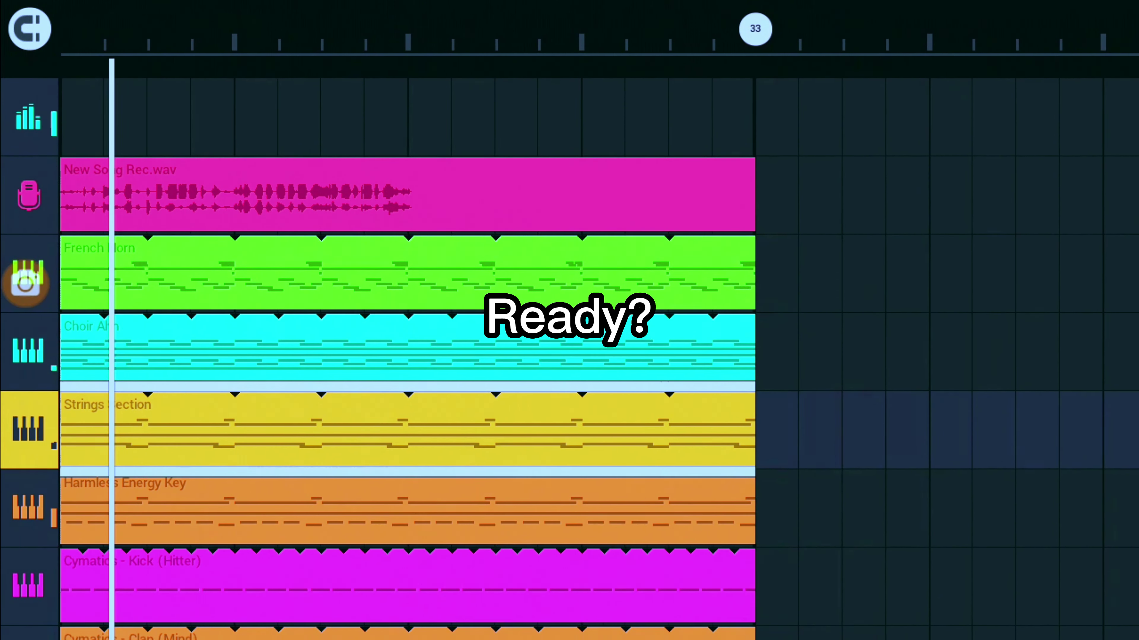
pyautogui.hscroll(-5, 569, 350)
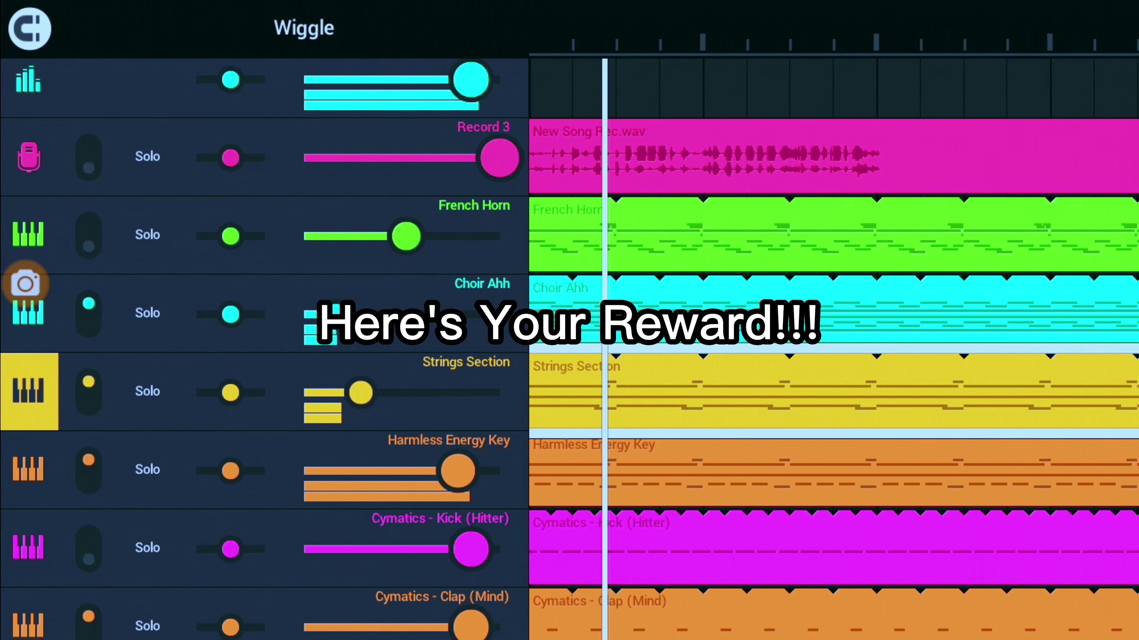
pyautogui.scroll(-4, 569, 349)
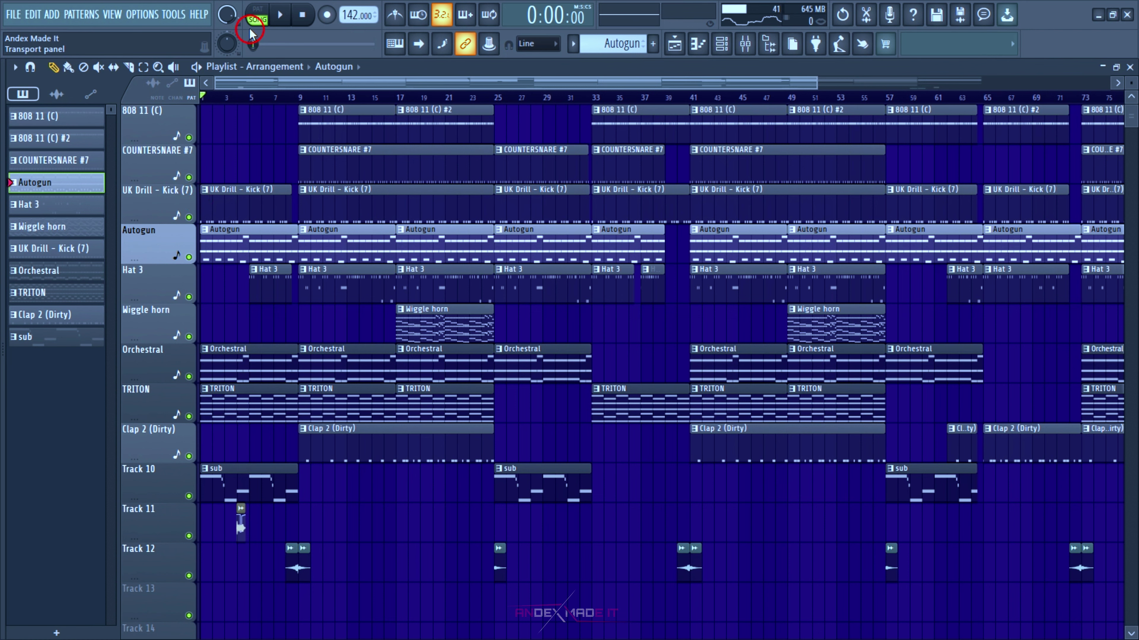
# Play the Autogun pattern in its piano roll, with the velocity lane shrunk to show the notes
pyautogui.doubleClick(249, 232)
pyautogui.press('space')
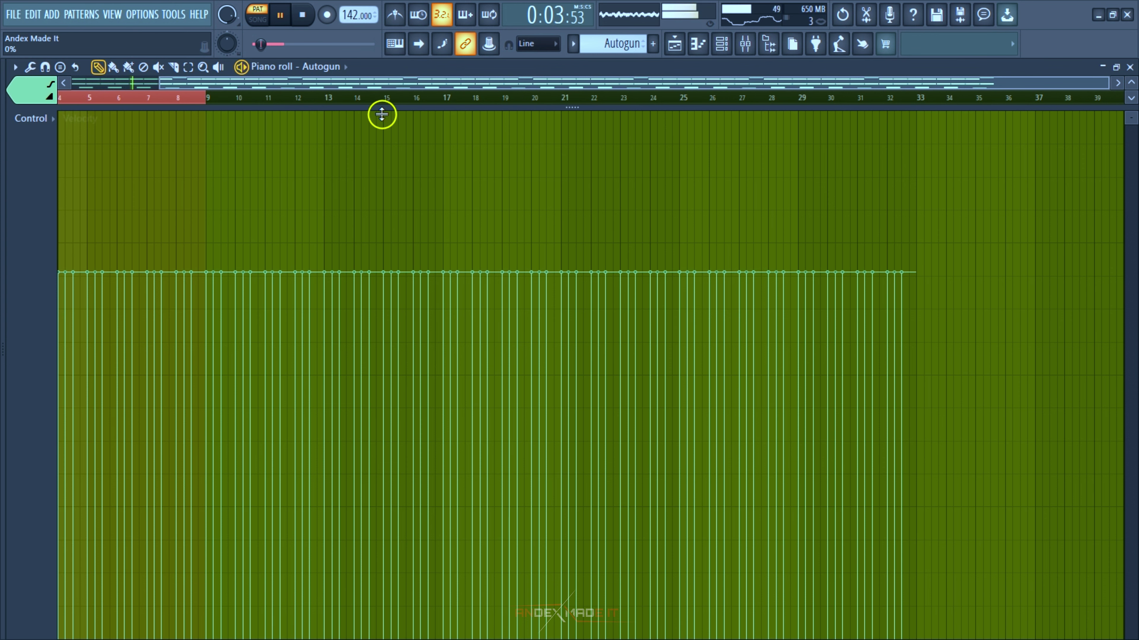
pyautogui.moveTo(381, 114); pyautogui.dragTo(351, 529)
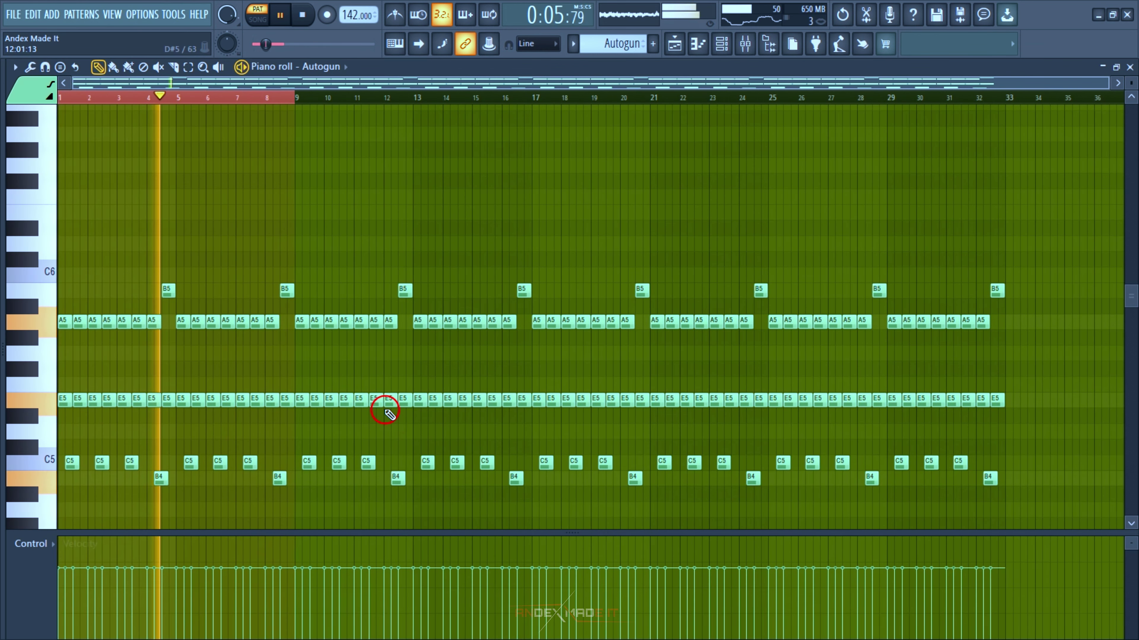
# Bring up the channel rack and open the Autogun channel's instrument
pyautogui.click(723, 44)
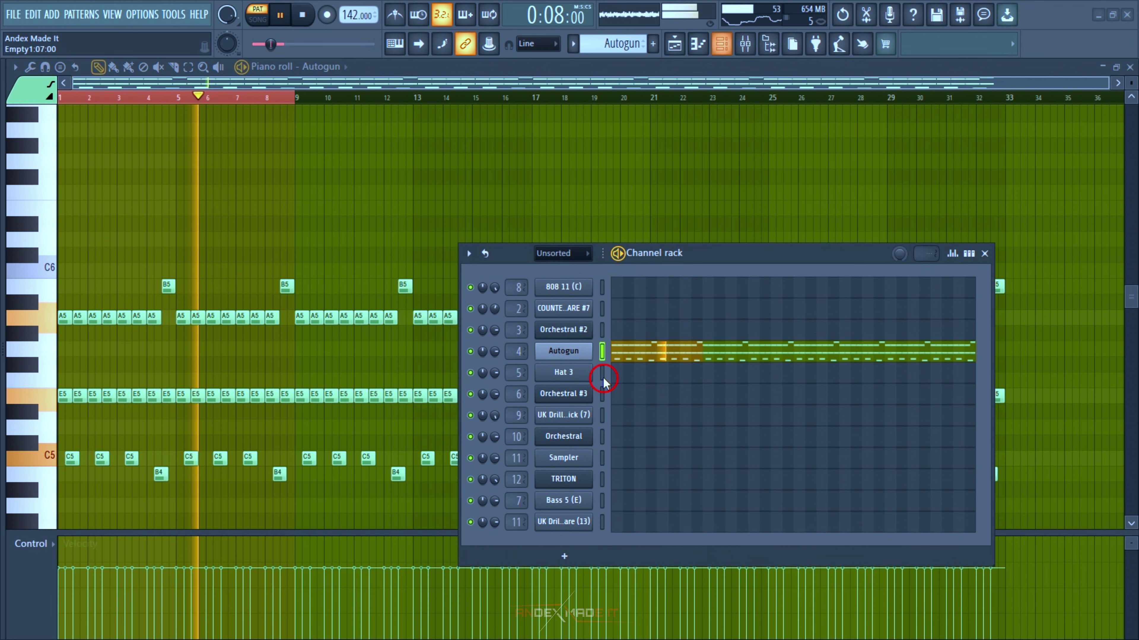
pyautogui.click(565, 351)
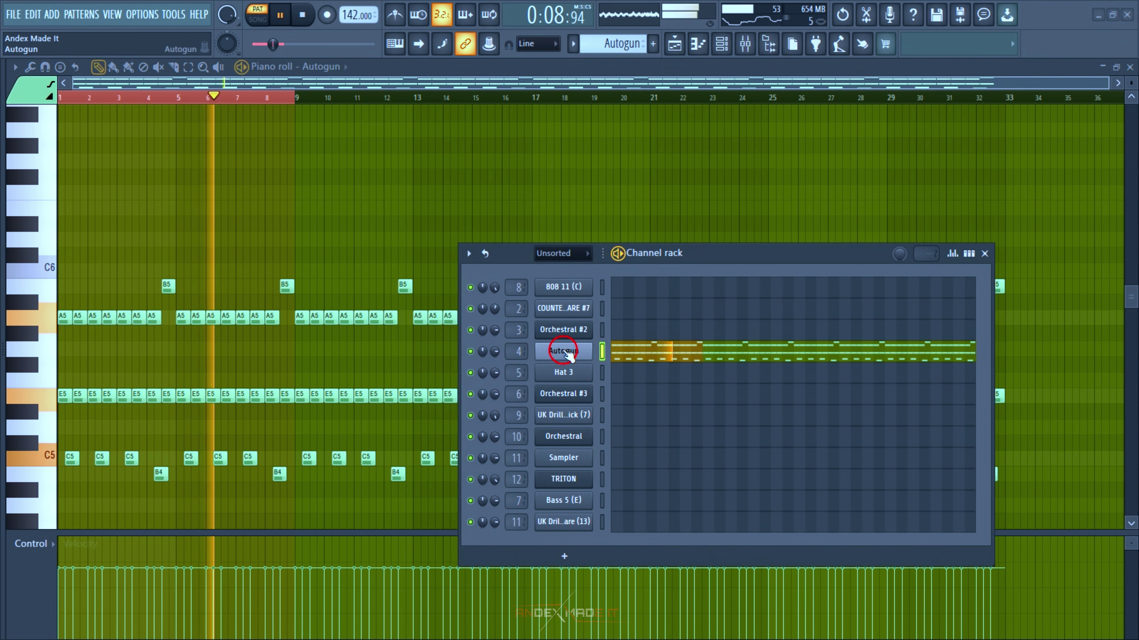
pyautogui.click(563, 351)
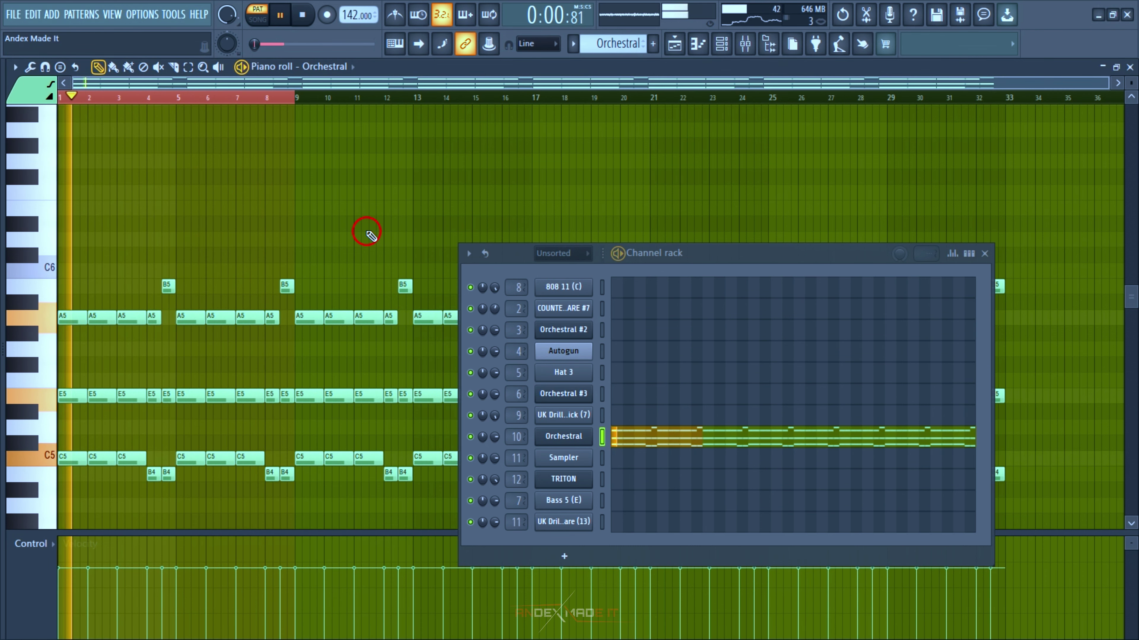
# Set part 1 of the Orchestral channel's instrument to the P-0 031 Full Strings patch and close the instrument
pyautogui.click(566, 438)
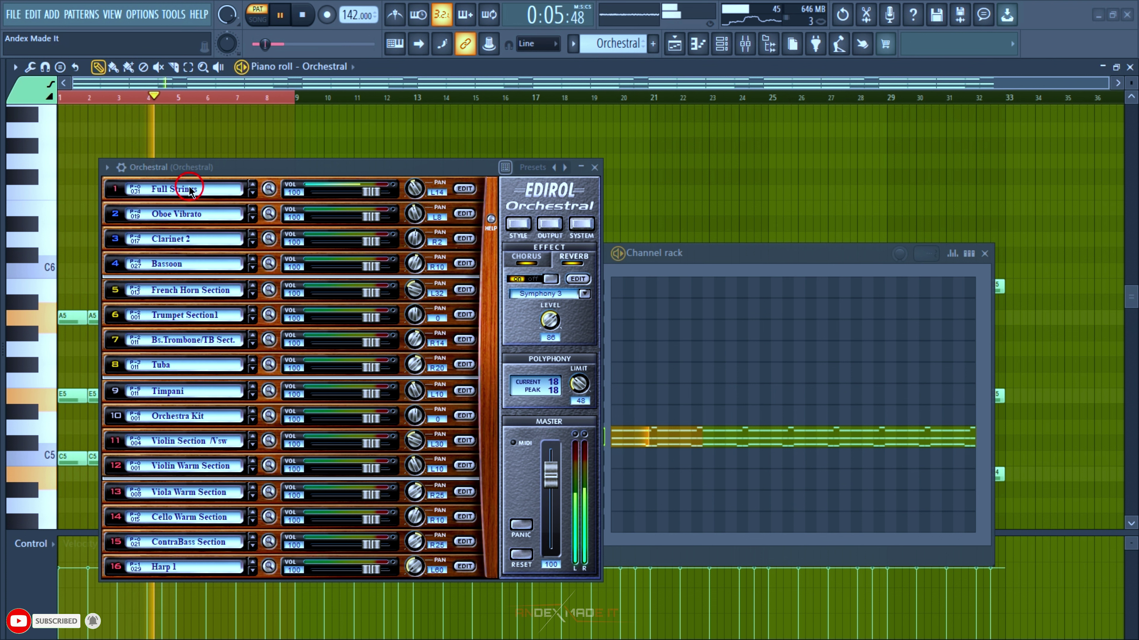
pyautogui.click(202, 192)
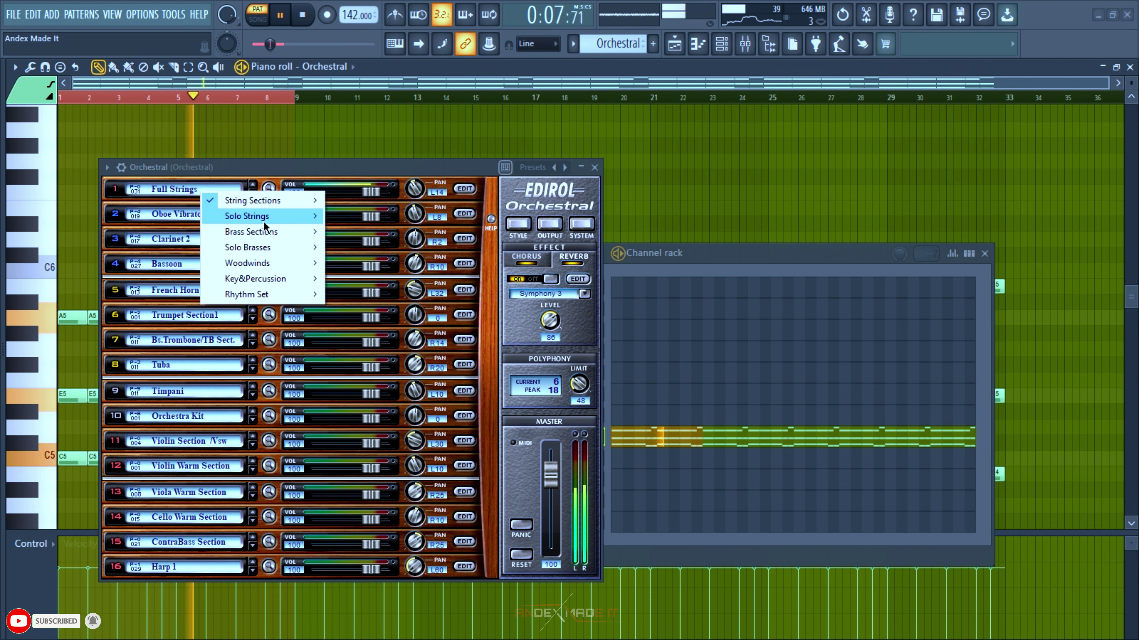
pyautogui.moveTo(253, 200)
pyautogui.moveTo(366, 278)
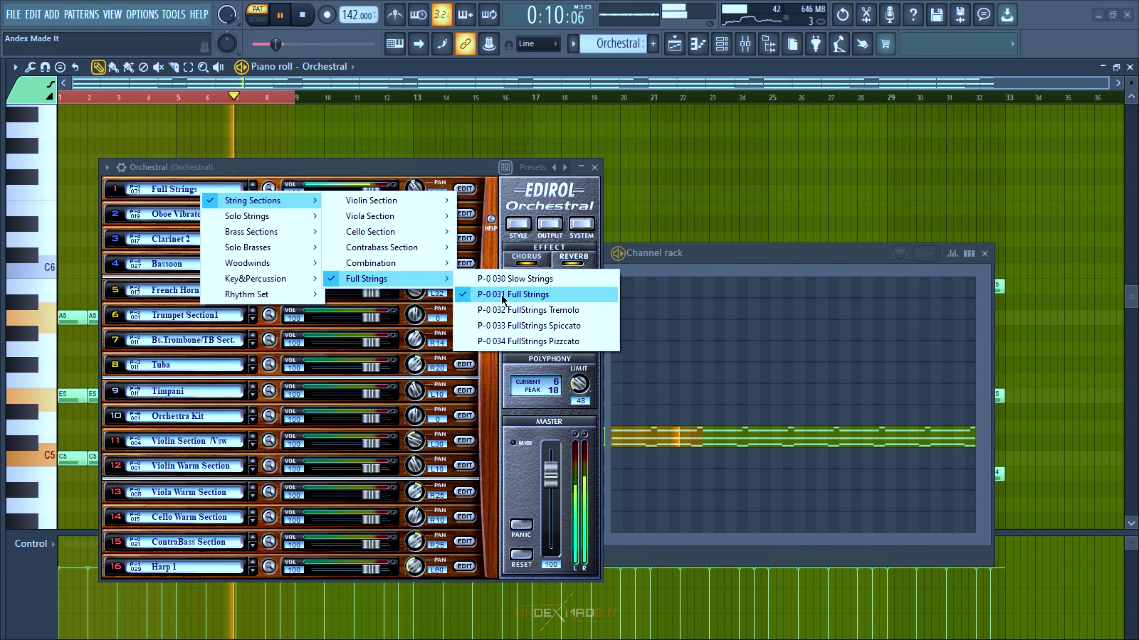
pyautogui.click(503, 294)
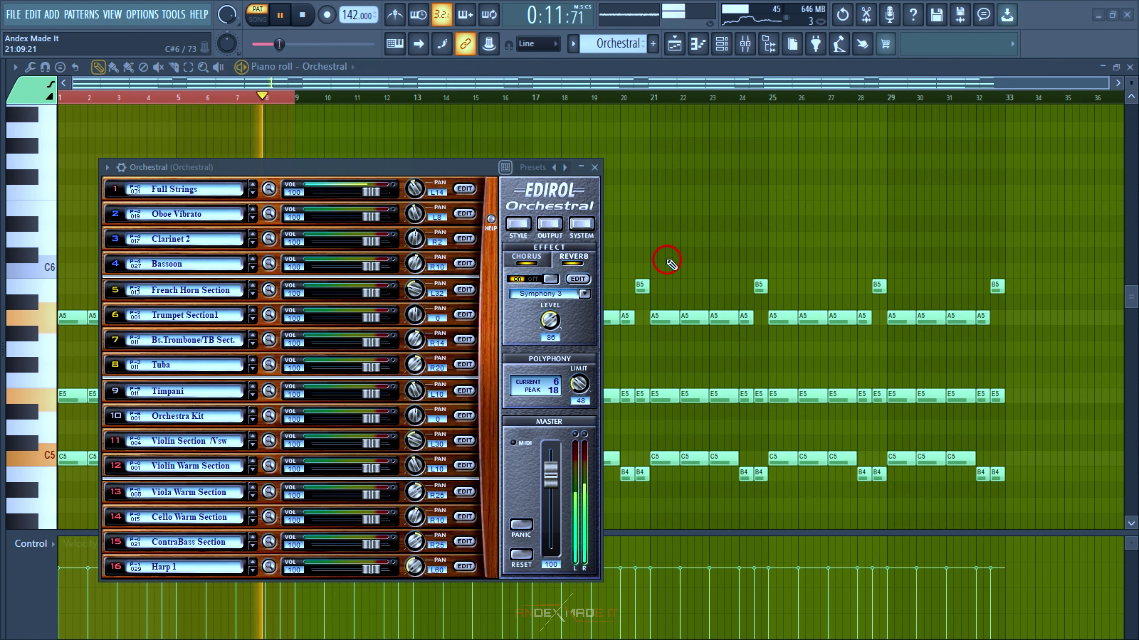
pyautogui.click(596, 167)
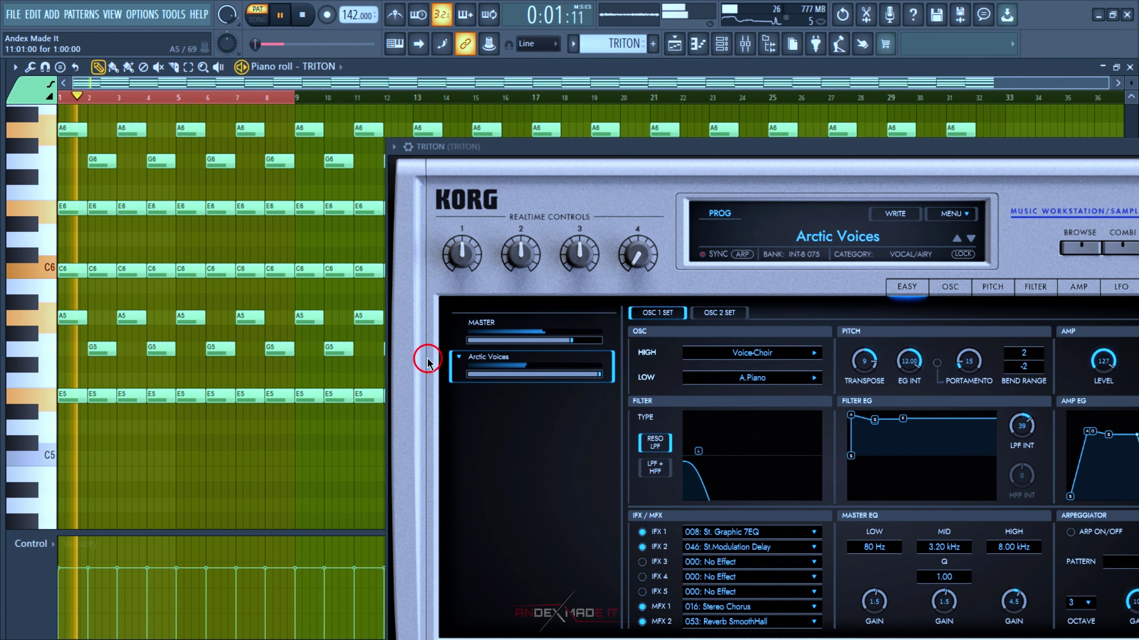
# Search the TRITON instrument's program browser for "vo"
pyautogui.click(834, 236)
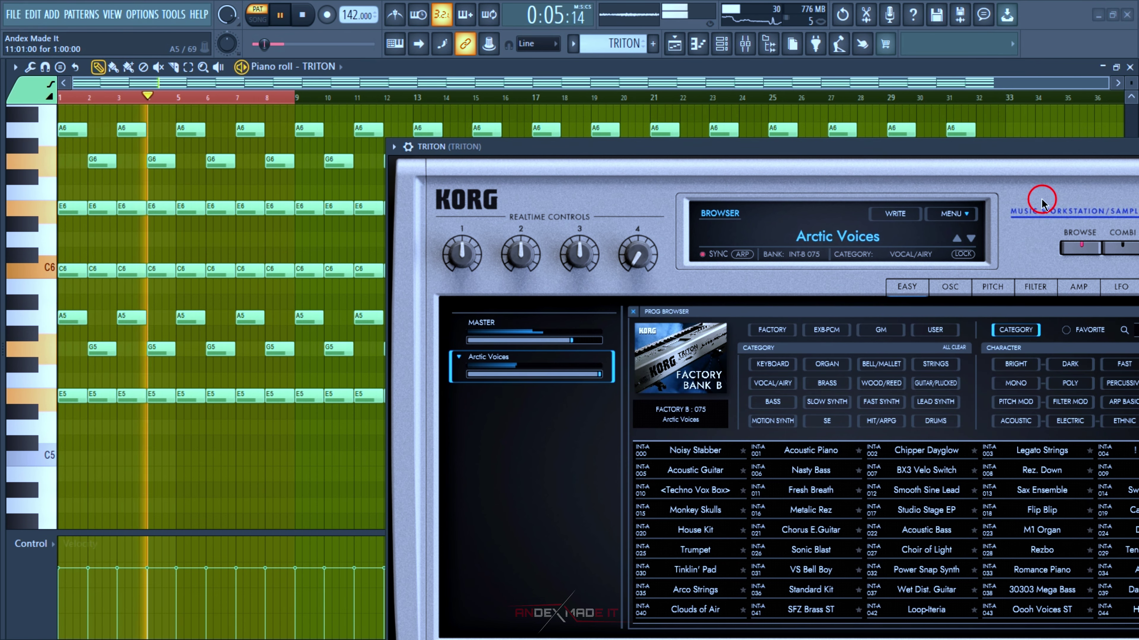
pyautogui.moveTo(1017, 153); pyautogui.dragTo(920, 156)
pyautogui.click(1057, 332)
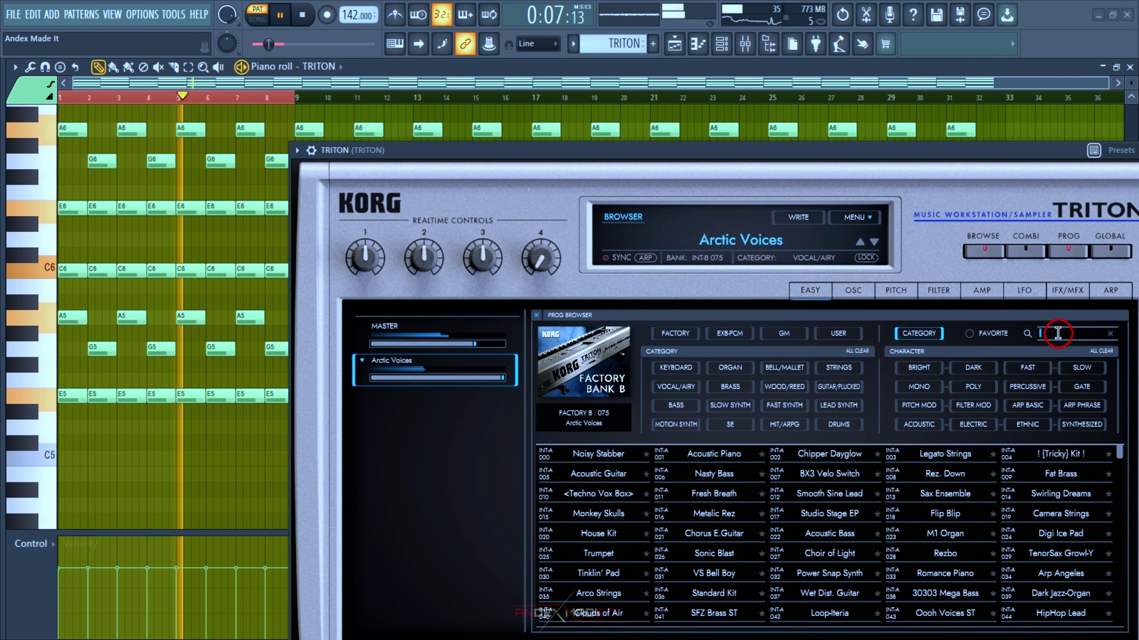
pyautogui.write('vo')
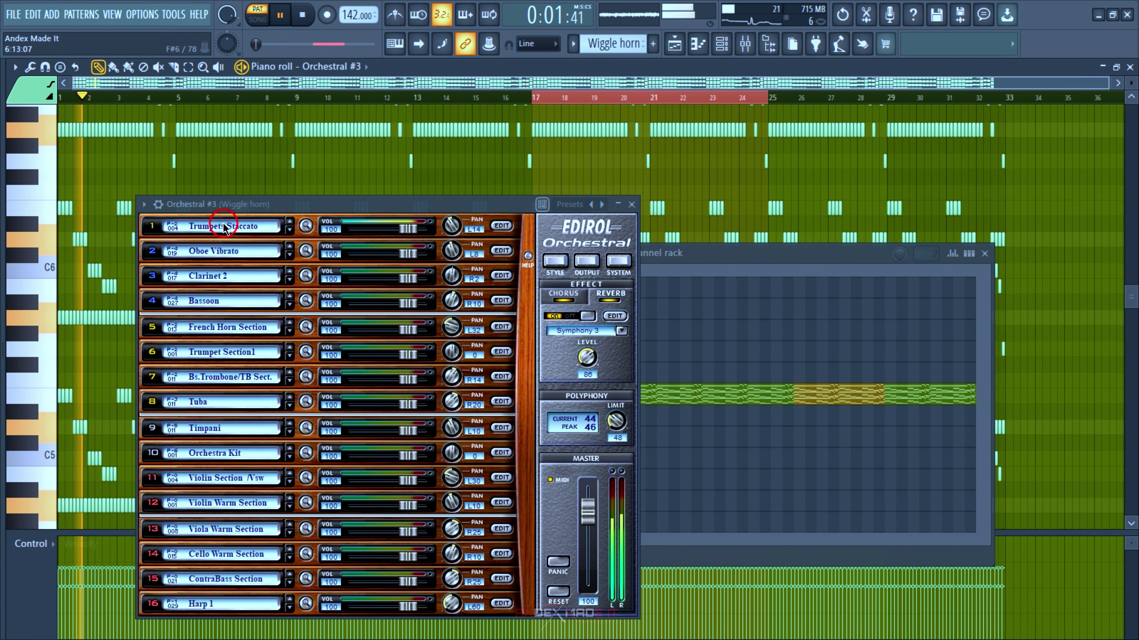
# Check the P-2 004 Trumpets Staccato patch among part 1's trumpet sections in Orchestral #3, then close the instrument and channel rack
pyautogui.moveTo(280, 209); pyautogui.dragTo(584, 211)
pyautogui.click(556, 225)
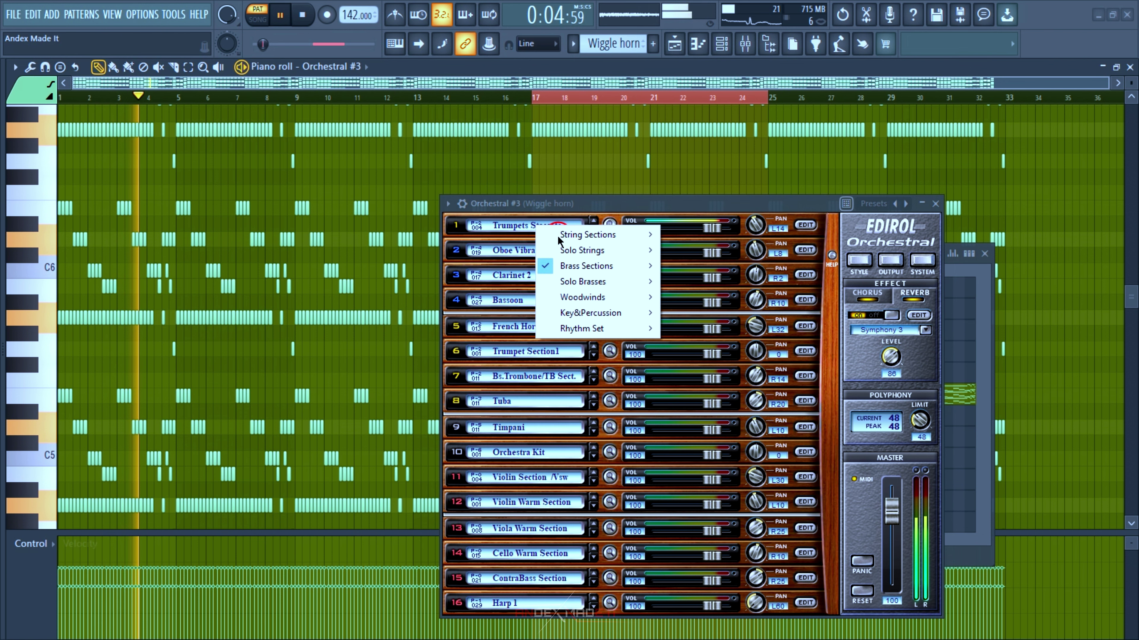
pyautogui.moveTo(587, 266)
pyautogui.moveTo(701, 266)
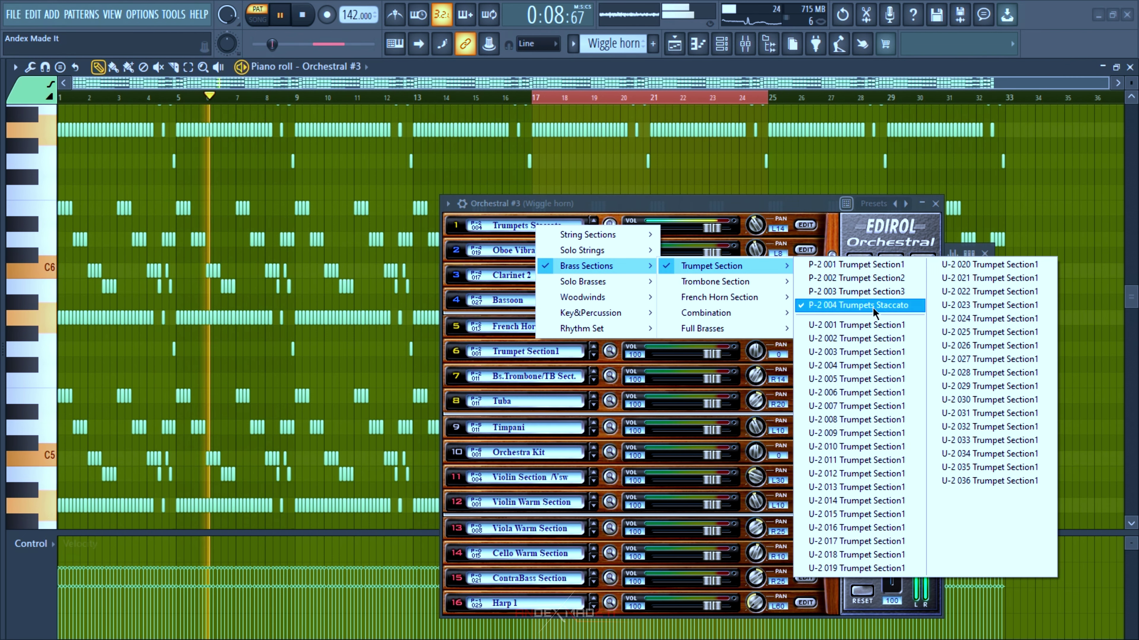
pyautogui.rightClick(791, 204)
pyautogui.rightClick(791, 205)
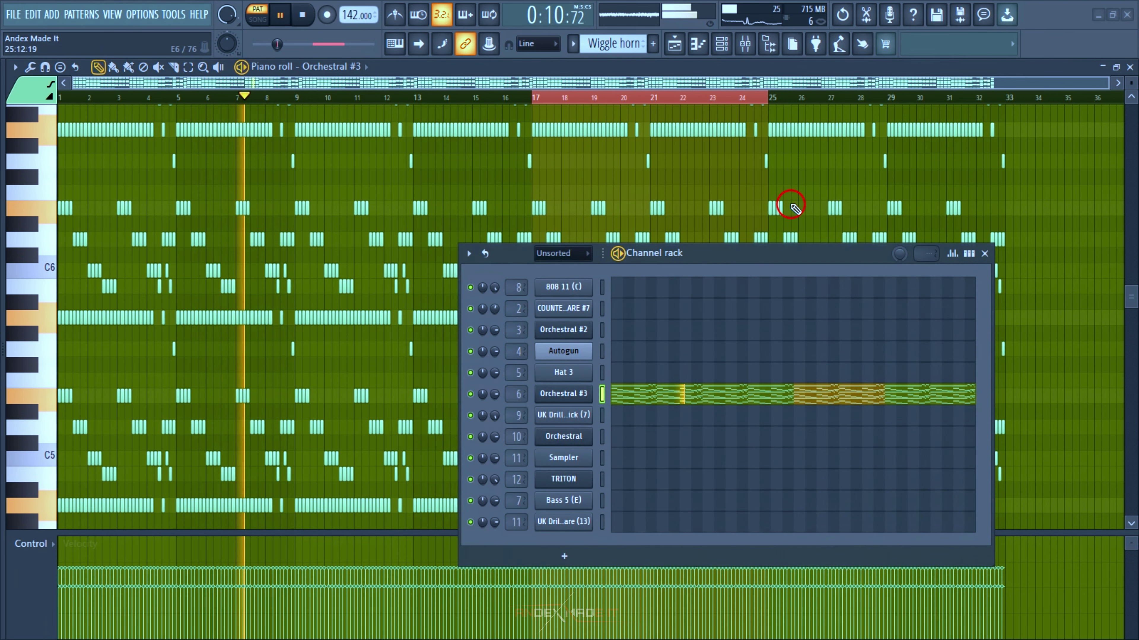
pyautogui.press('F6')
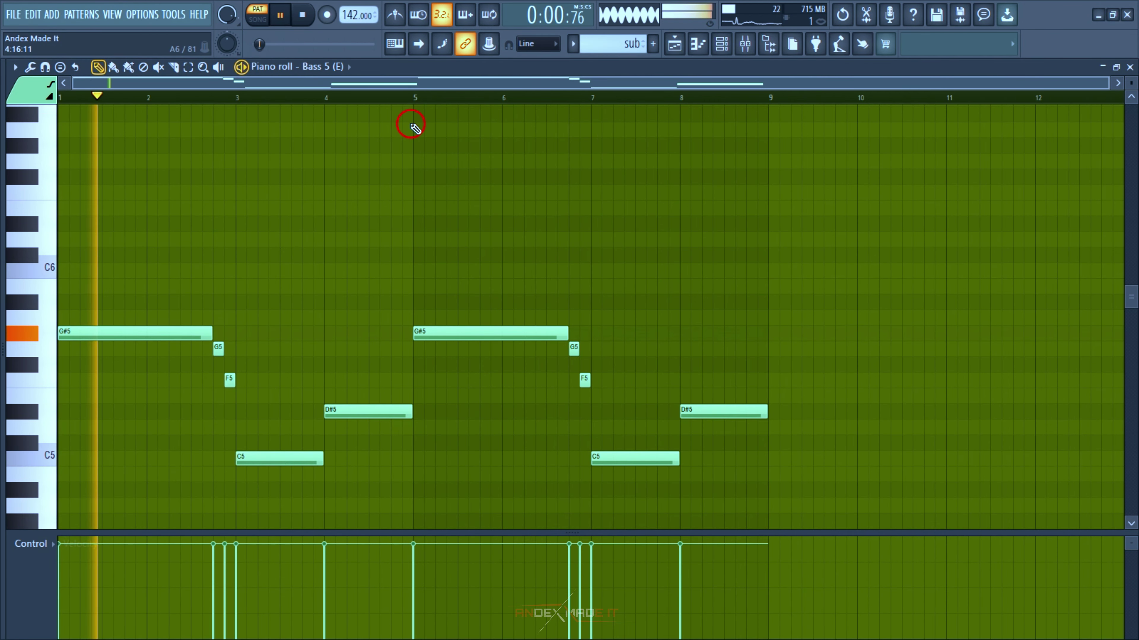
# View the sub bass notes and play the Clap 2 (Dirty) pattern's snare notes in the piano roll
pyautogui.scroll(-3, 511, 230)
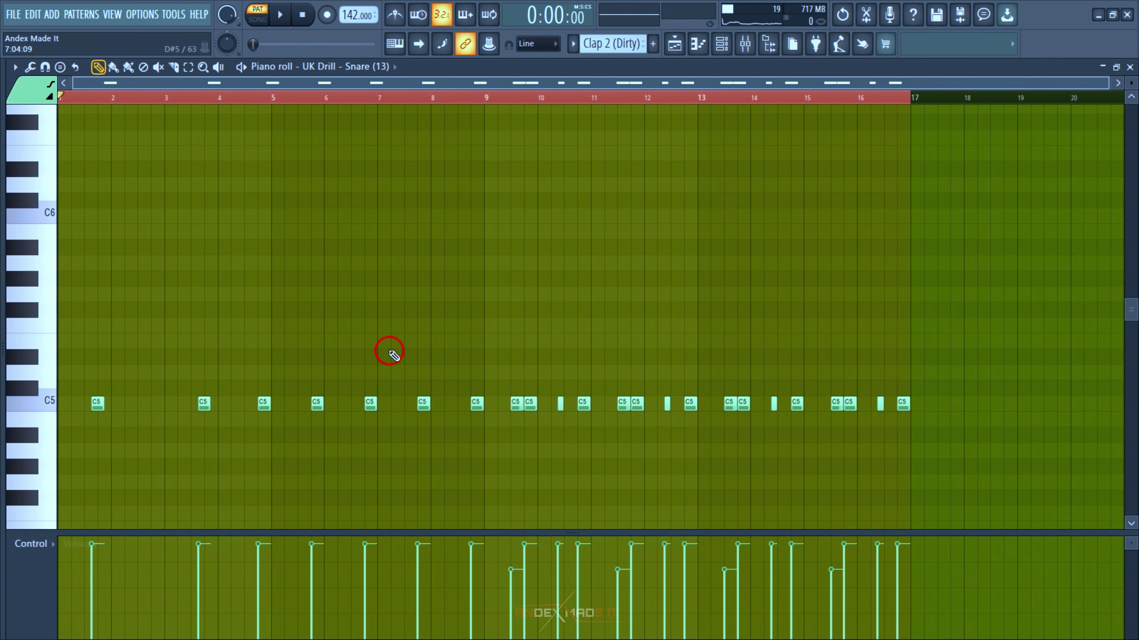
pyautogui.scroll(-1, 389, 350)
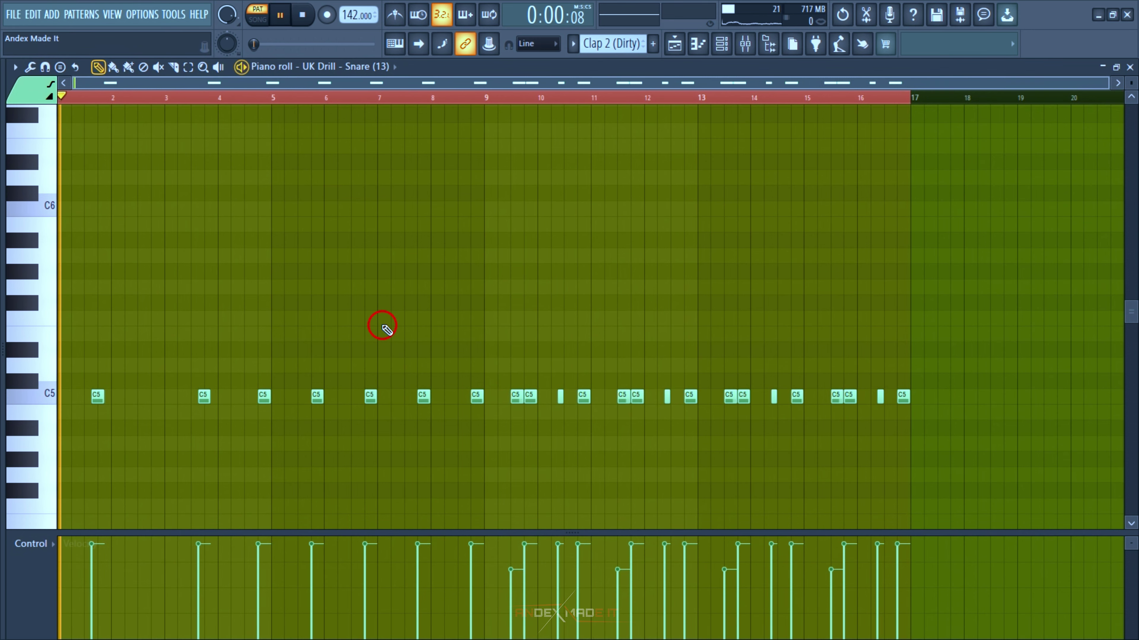
pyautogui.press('space')
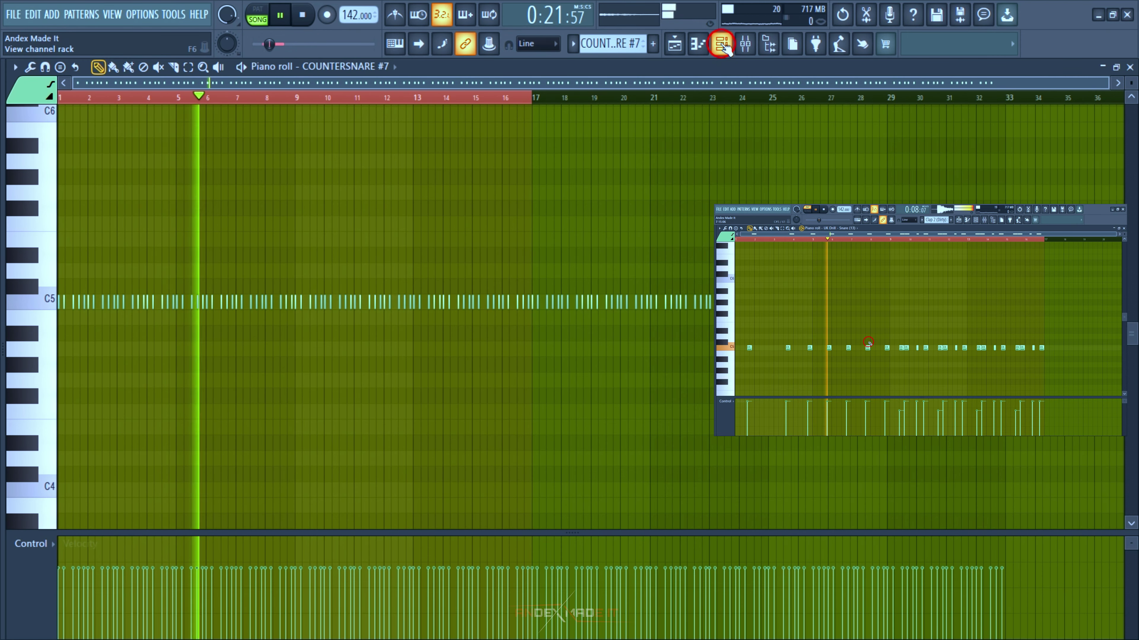
# Switch the piano roll's event lane to note panning and examine the Hat 3 pattern's rolls between bars 9 and 17
pyautogui.click(43, 546)
pyautogui.click(54, 549)
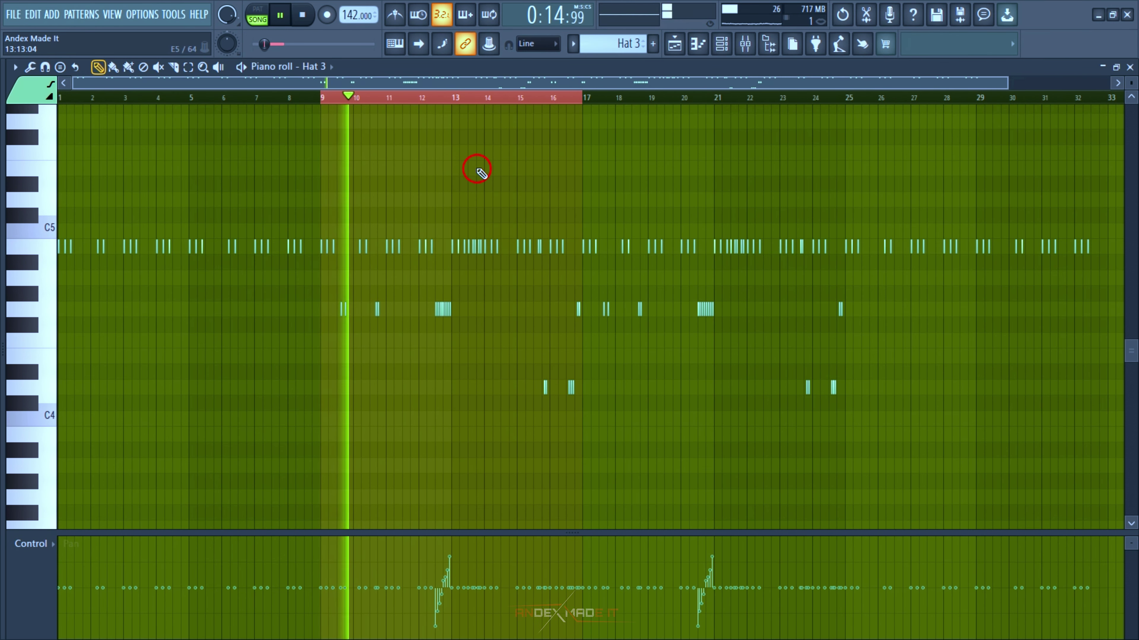
pyautogui.scroll(2, 449, 167)
pyautogui.scroll(3, 441, 163)
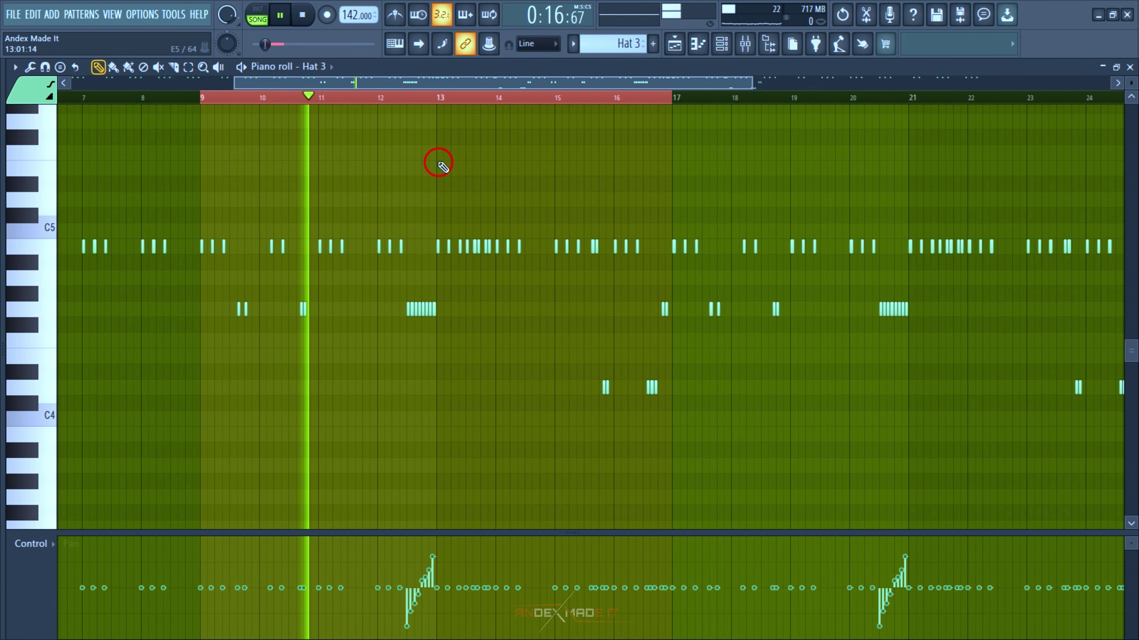
pyautogui.moveTo(487, 81); pyautogui.dragTo(438, 81)
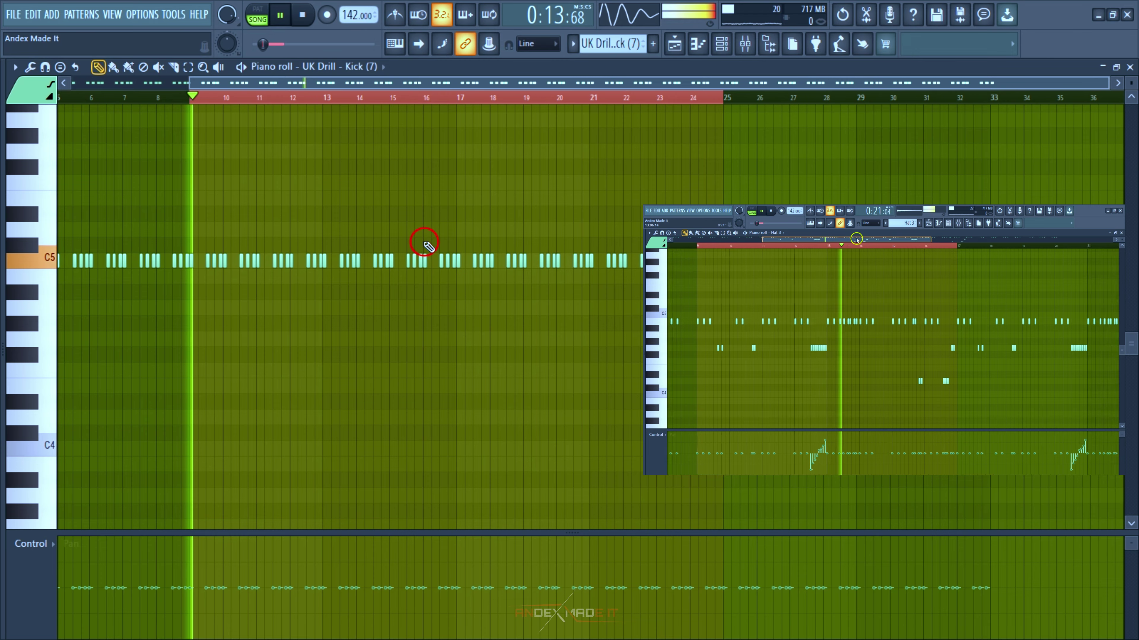
# Examine the note patterns of the UK Drill kick and the 808 11 (C) bass in the piano roll
pyautogui.scroll(2, 277, 332)
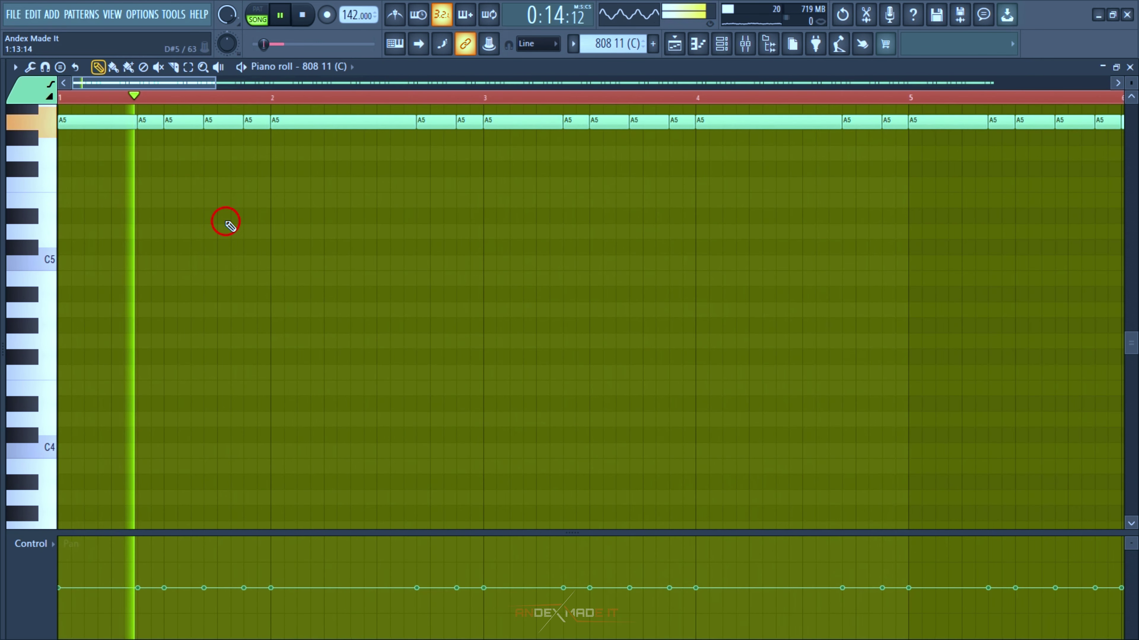
pyautogui.scroll(3, 225, 225)
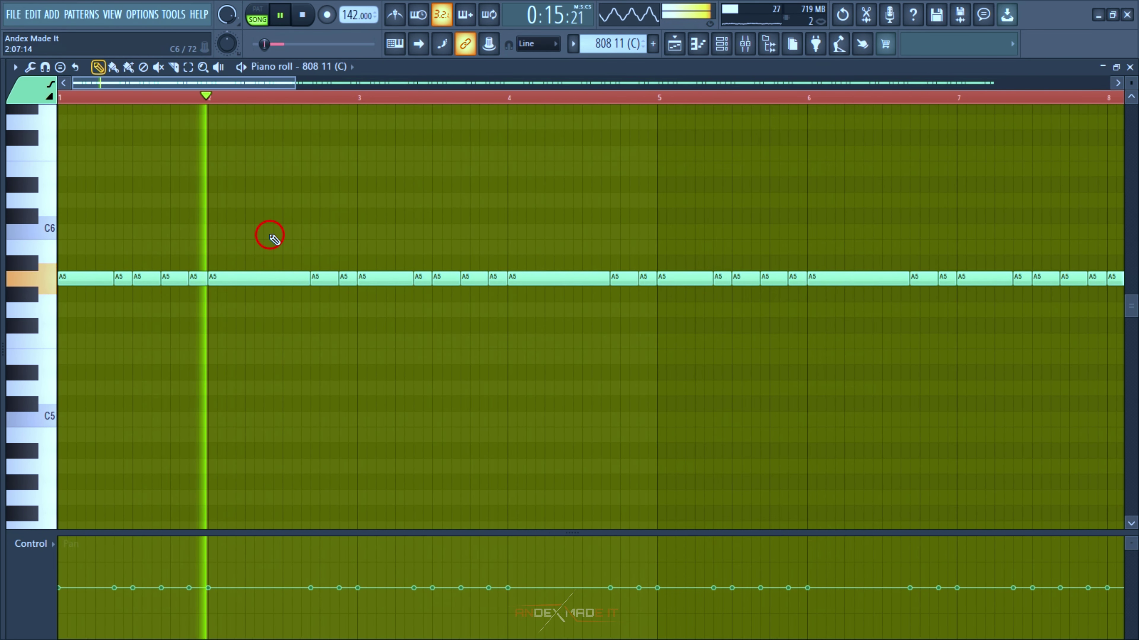
pyautogui.scroll(-1, 269, 237)
pyautogui.scroll(-5, 309, 234)
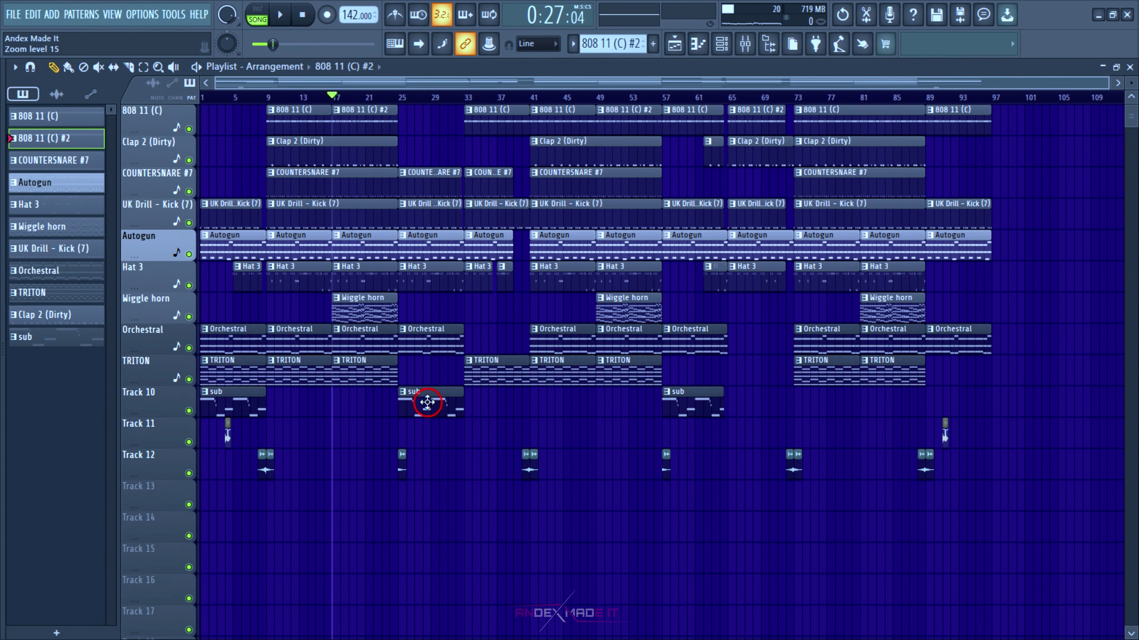
# Inspect the mixer effects on the TRITON and "making my new tag" tracks, then hide the mixer
pyautogui.press('F9')
pyautogui.scroll(-4, 771, 483)
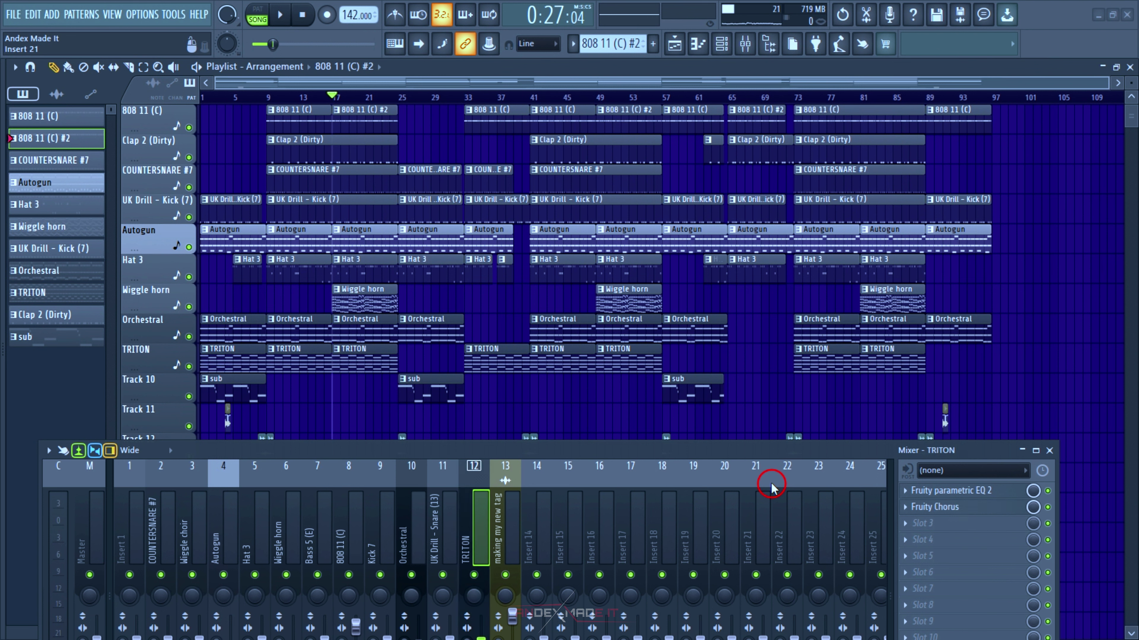
pyautogui.press('Right')
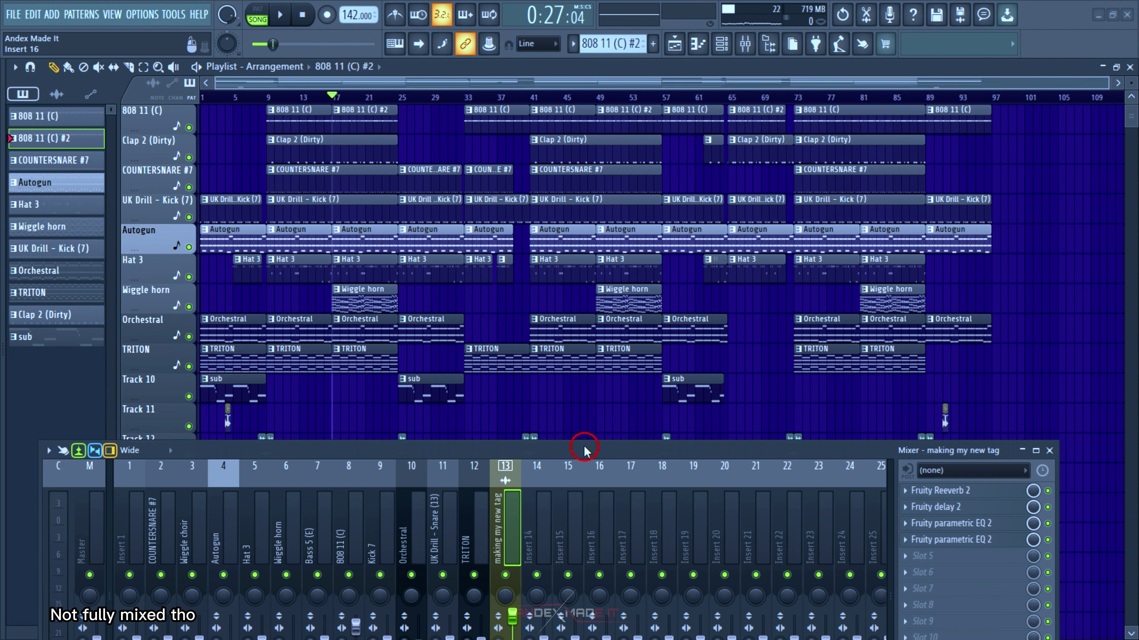
pyautogui.press('F9')
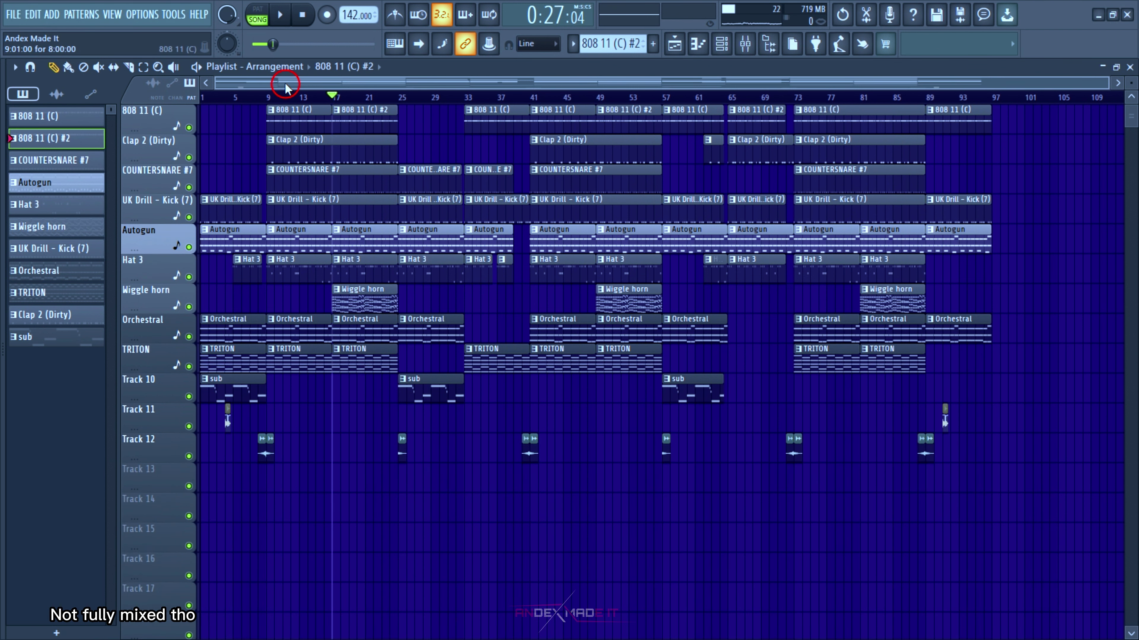
# Play the full arrangement from the beginning and look over its tracks
pyautogui.click(304, 13)
pyautogui.press('space')
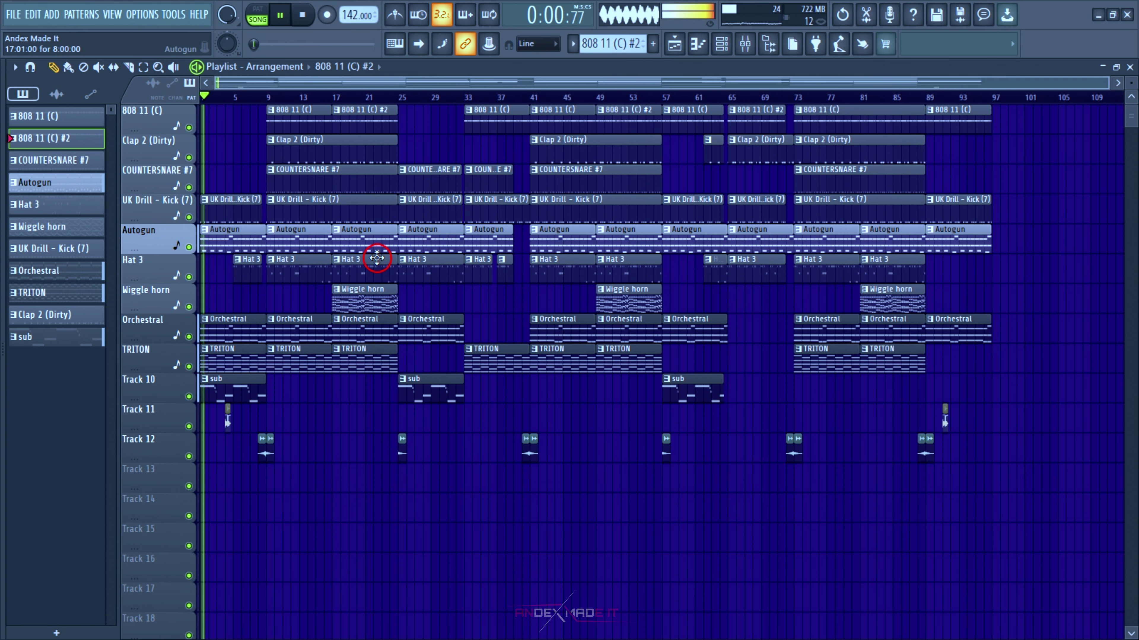
pyautogui.scroll(-1, 366, 471)
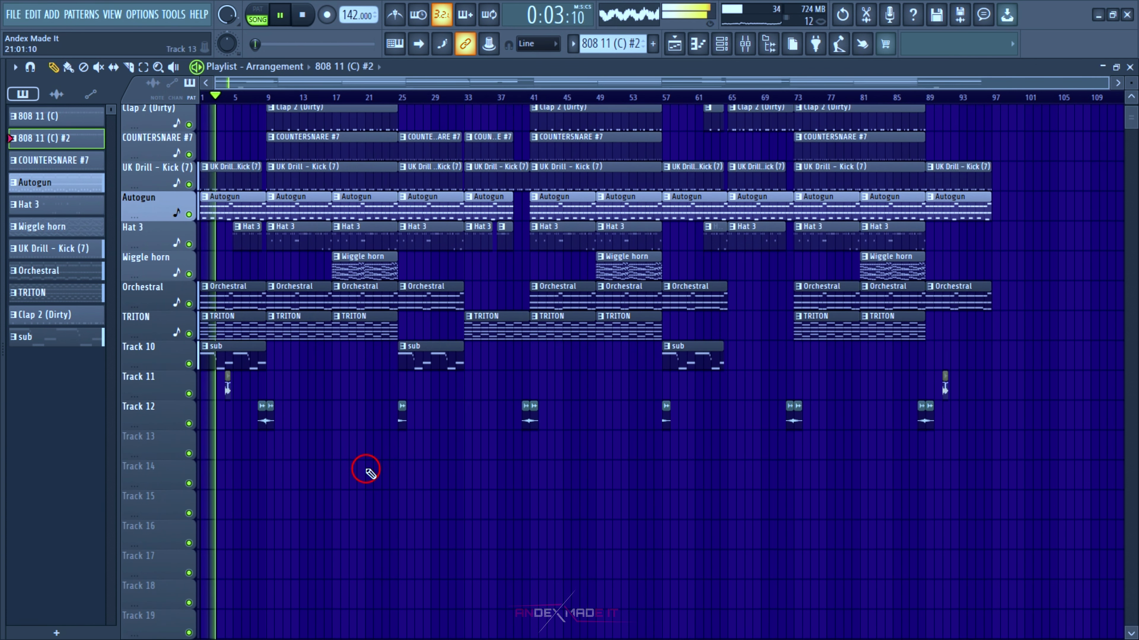
pyautogui.scroll(1, 366, 470)
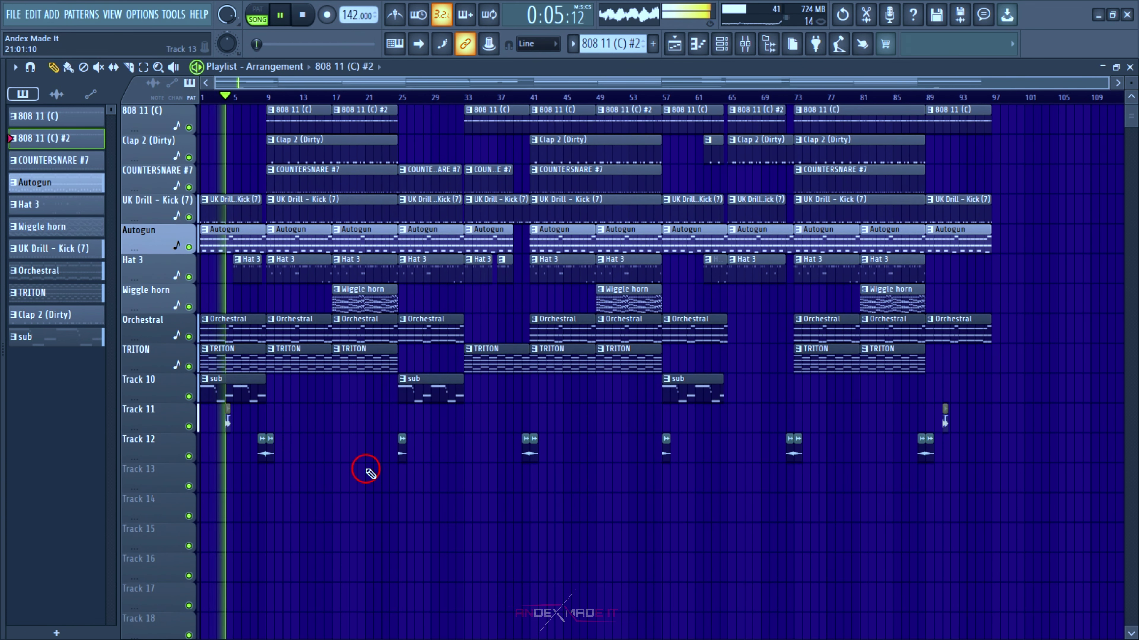
# Examine the Hat 3 pattern's notes and rolls in the piano roll, then return to the arrangement
pyautogui.doubleClick(257, 280)
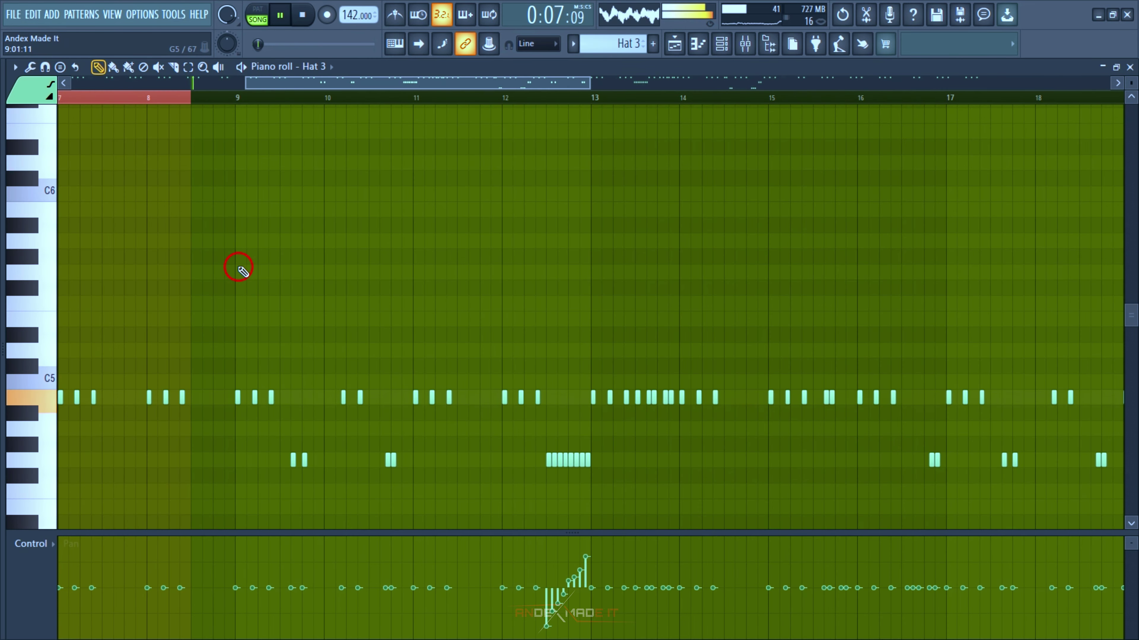
pyautogui.scroll(-5, 204, 321)
pyautogui.scroll(7, 203, 322)
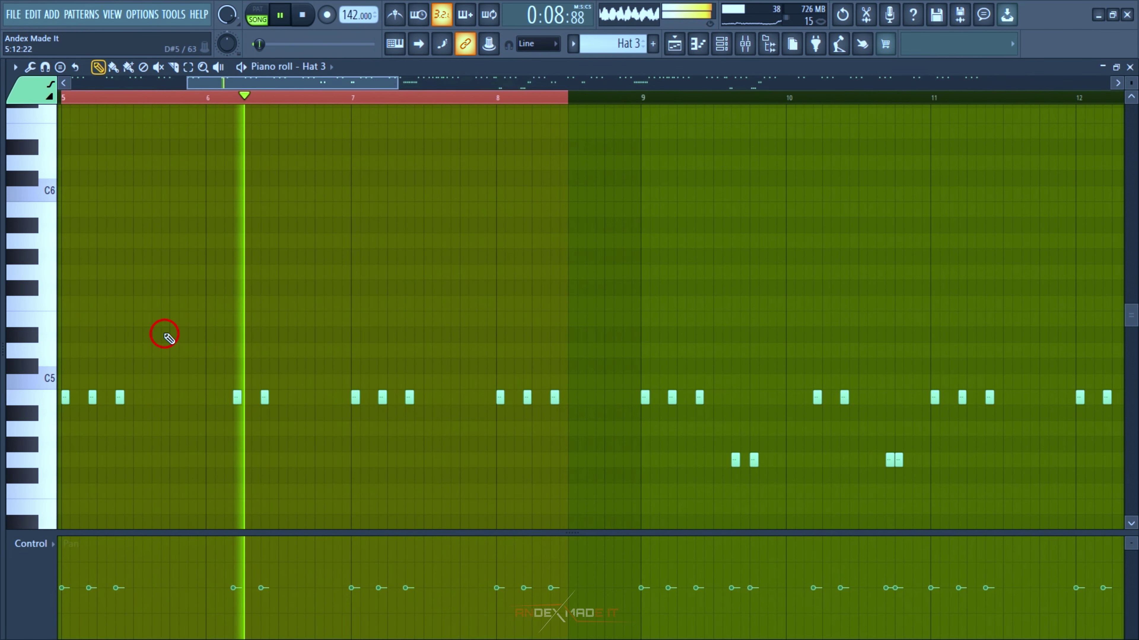
pyautogui.scroll(-3, 165, 335)
pyautogui.scroll(-1, 196, 322)
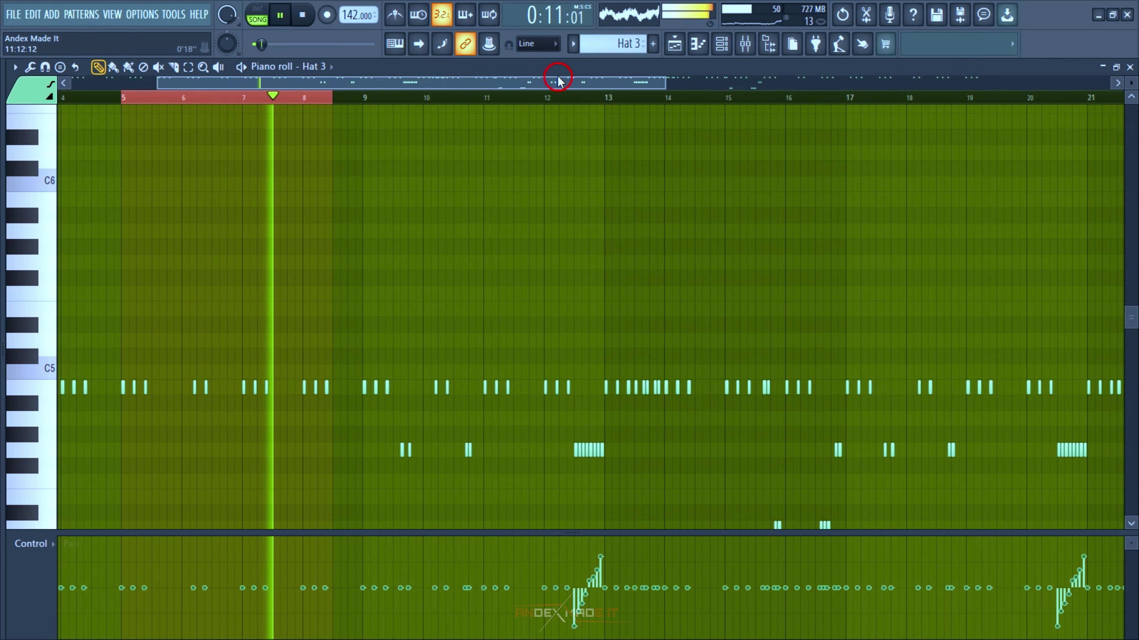
pyautogui.click(675, 44)
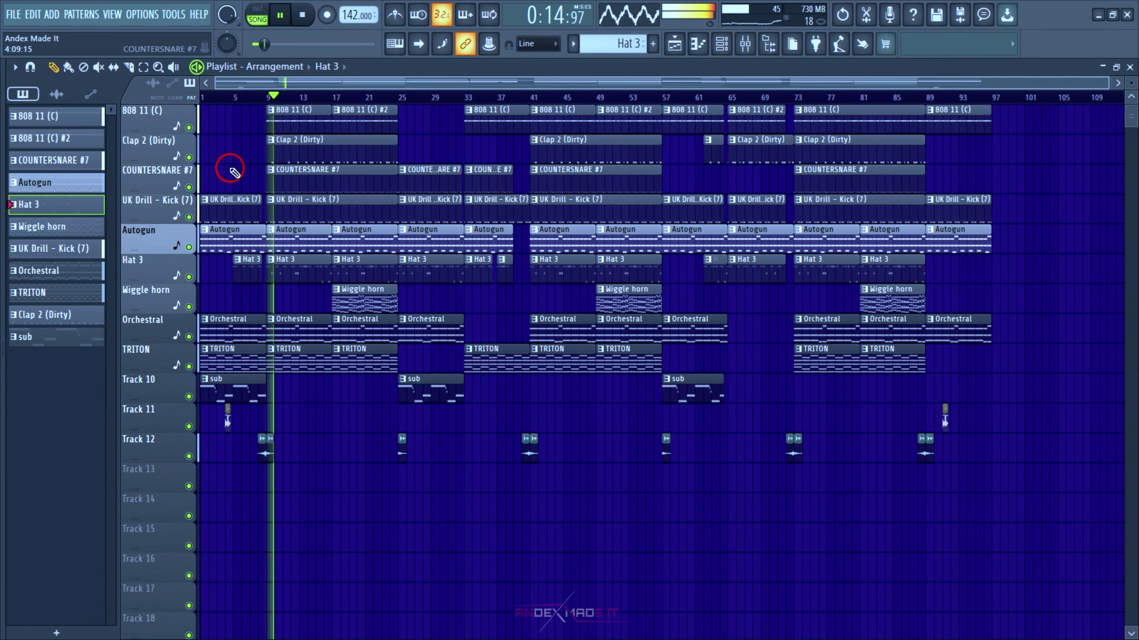
# Look over the arrangement's first half and examine the Clap 2 (Dirty) pattern's snare notes in the piano roll
pyautogui.scroll(3, 233, 96)
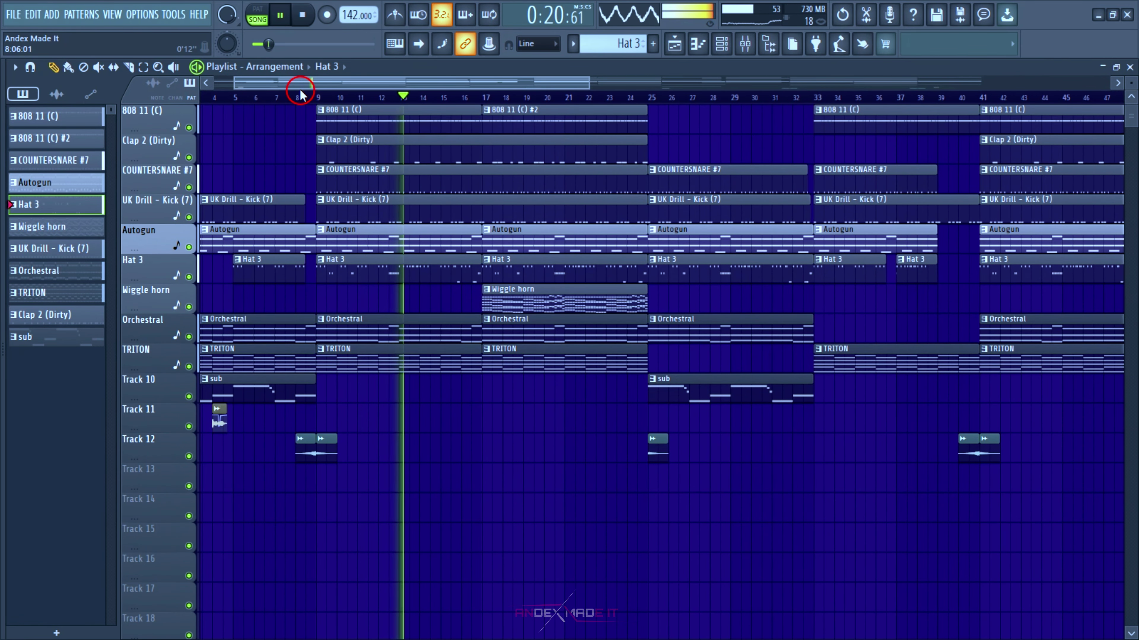
pyautogui.scroll(-2, 301, 95)
pyautogui.scroll(-1, 310, 102)
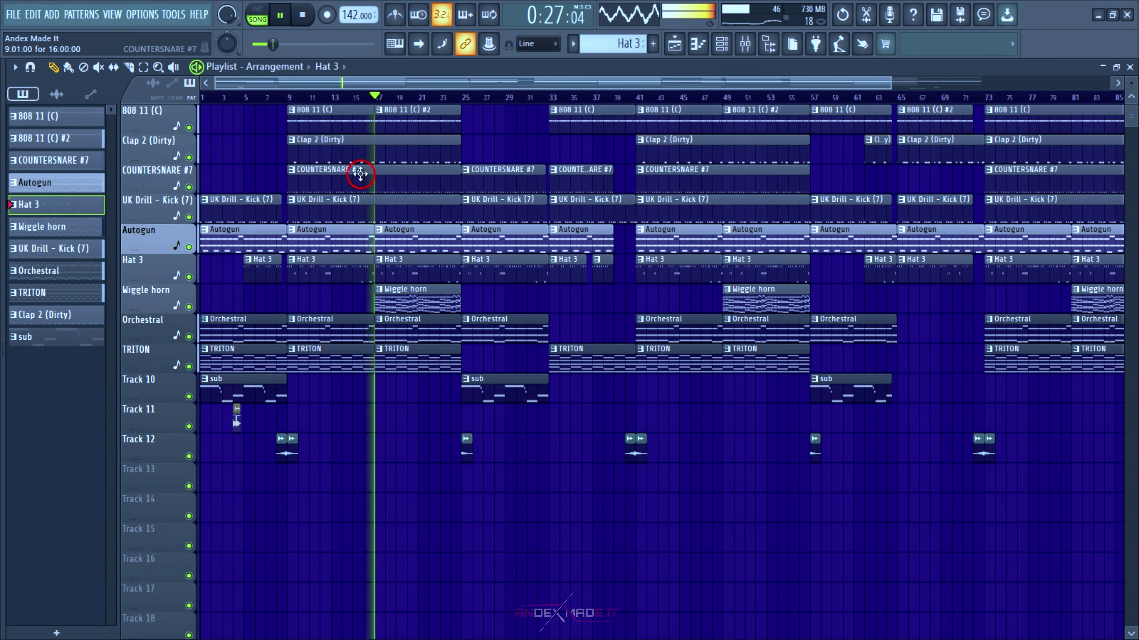
pyautogui.doubleClick(404, 144)
pyautogui.doubleClick(395, 83)
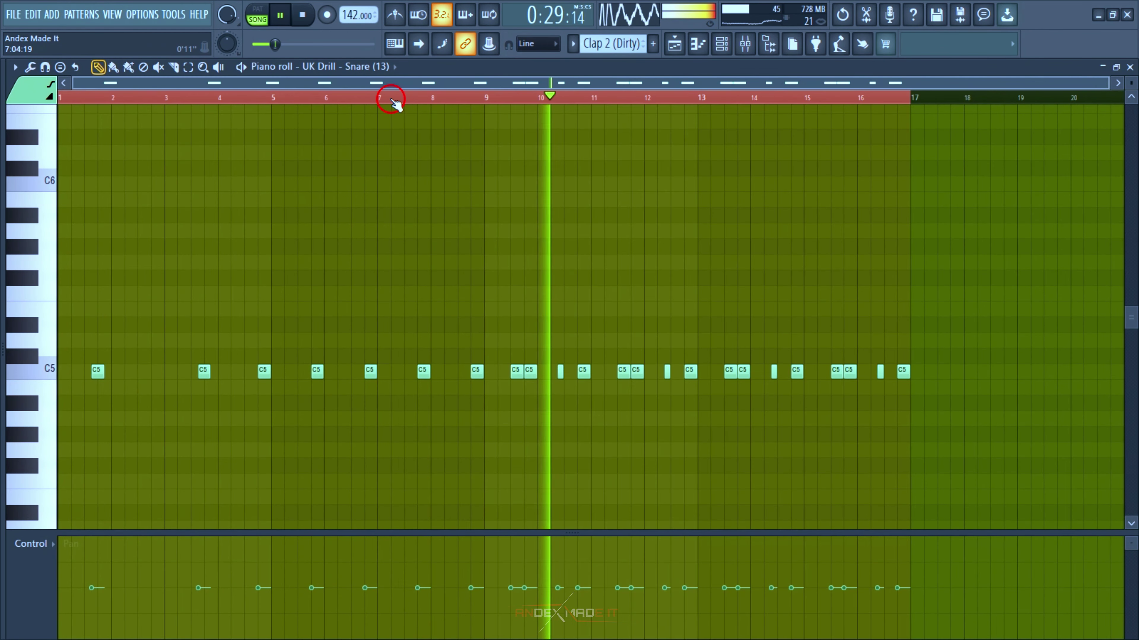
pyautogui.scroll(-2, 542, 188)
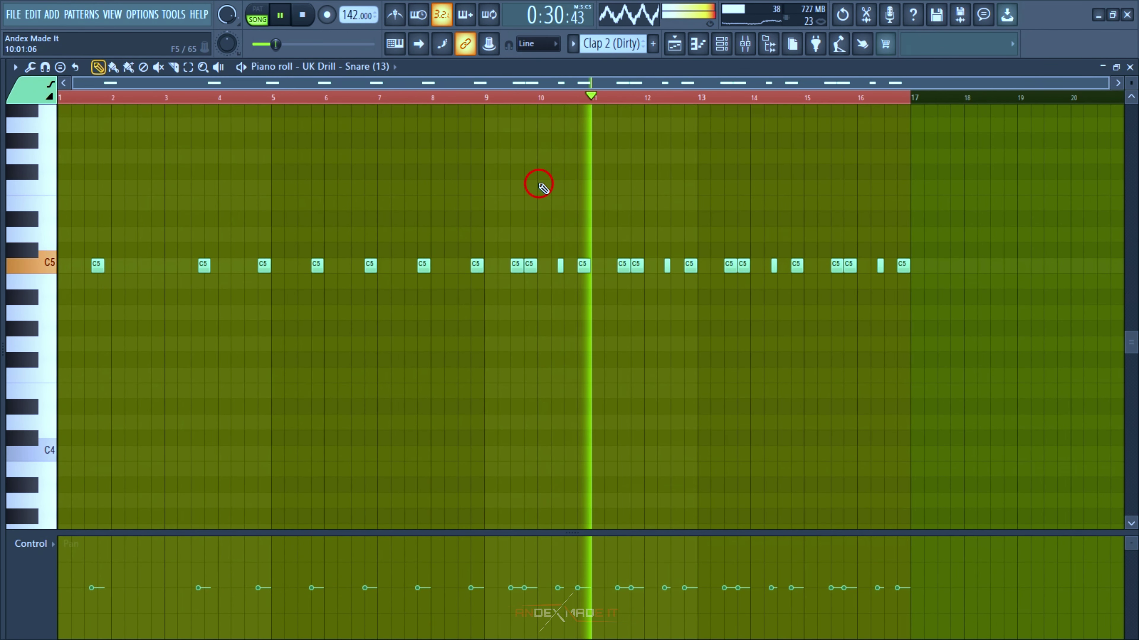
pyautogui.scroll(2, 543, 187)
pyautogui.scroll(-1, 543, 187)
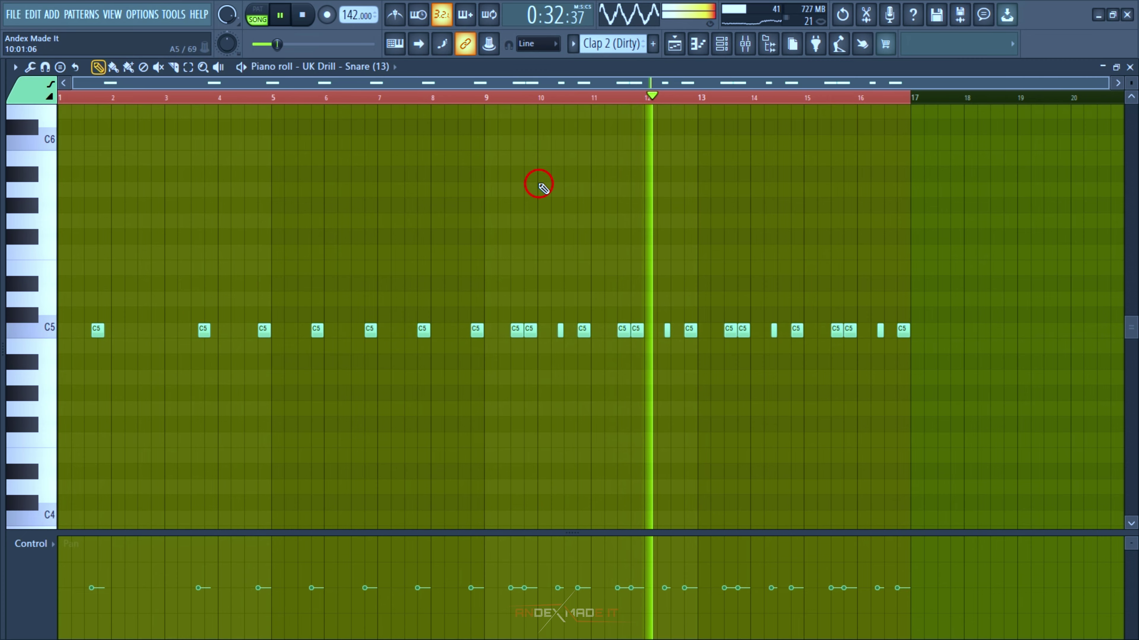
# Examine the Wiggle horn pattern's layered notes in the piano roll, then return to the arrangement and check its tracks
pyautogui.press('F5')
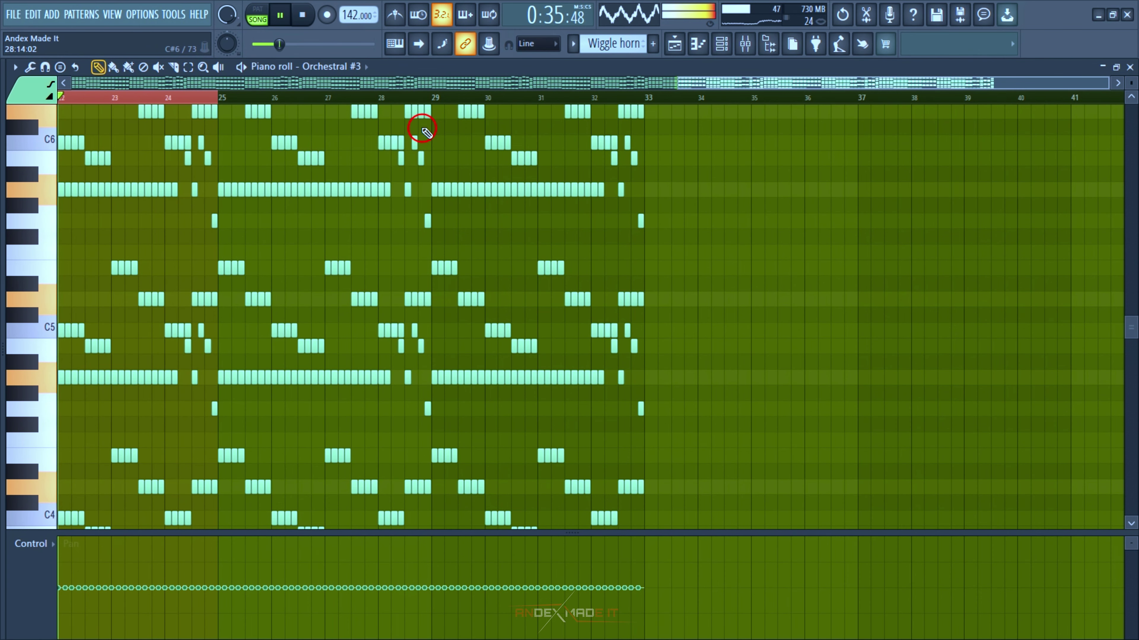
pyautogui.scroll(-3, 422, 128)
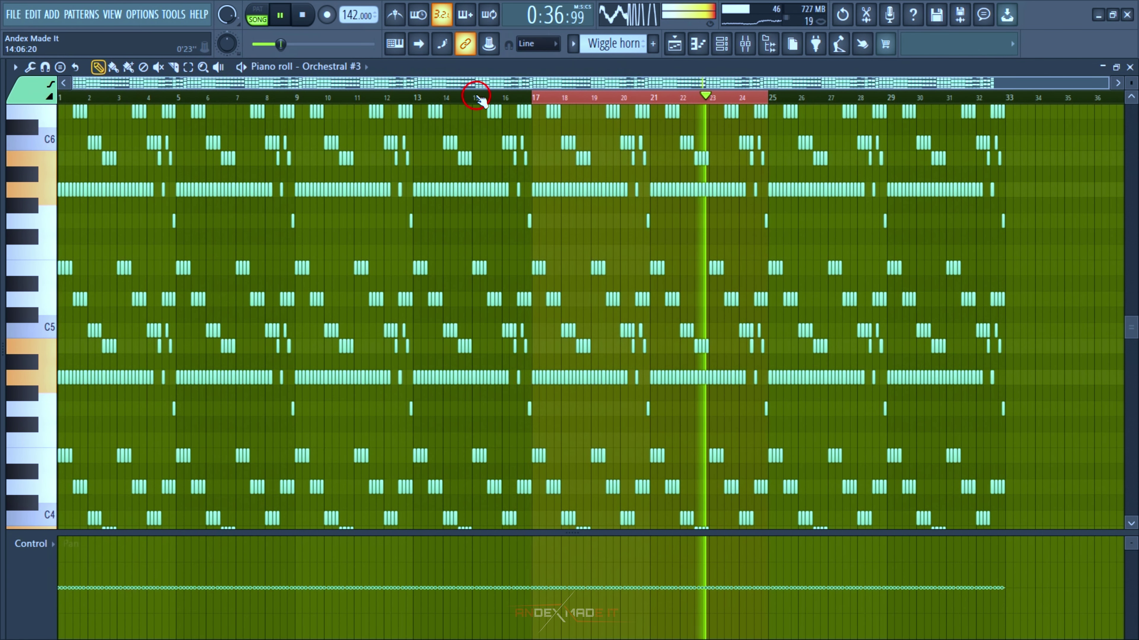
pyautogui.scroll(4, 609, 97)
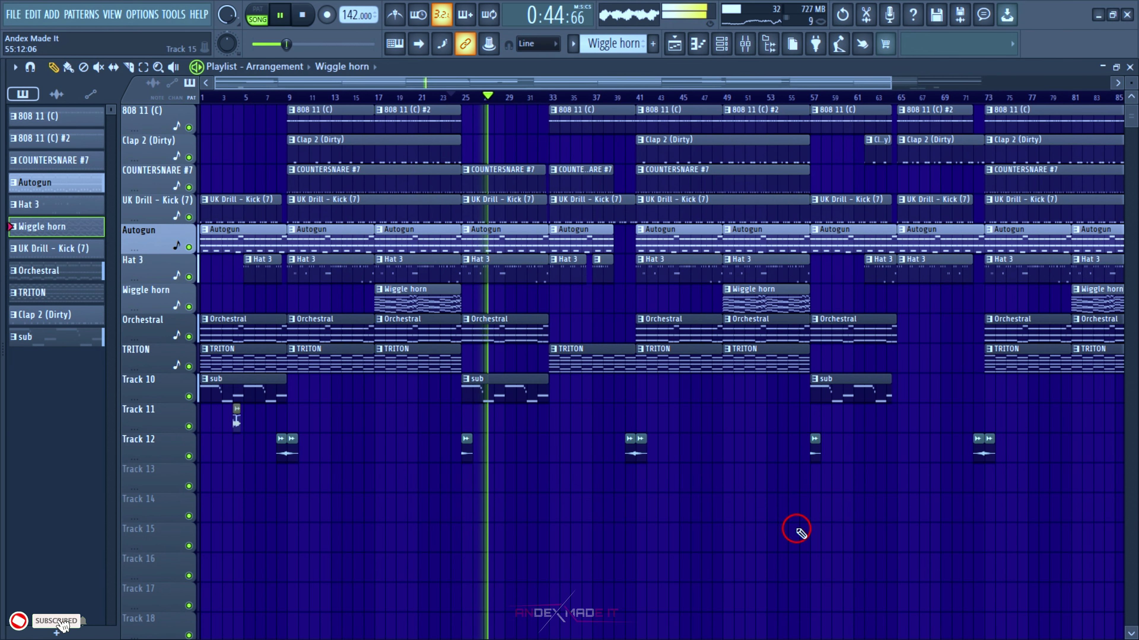
pyautogui.scroll(-1, 800, 533)
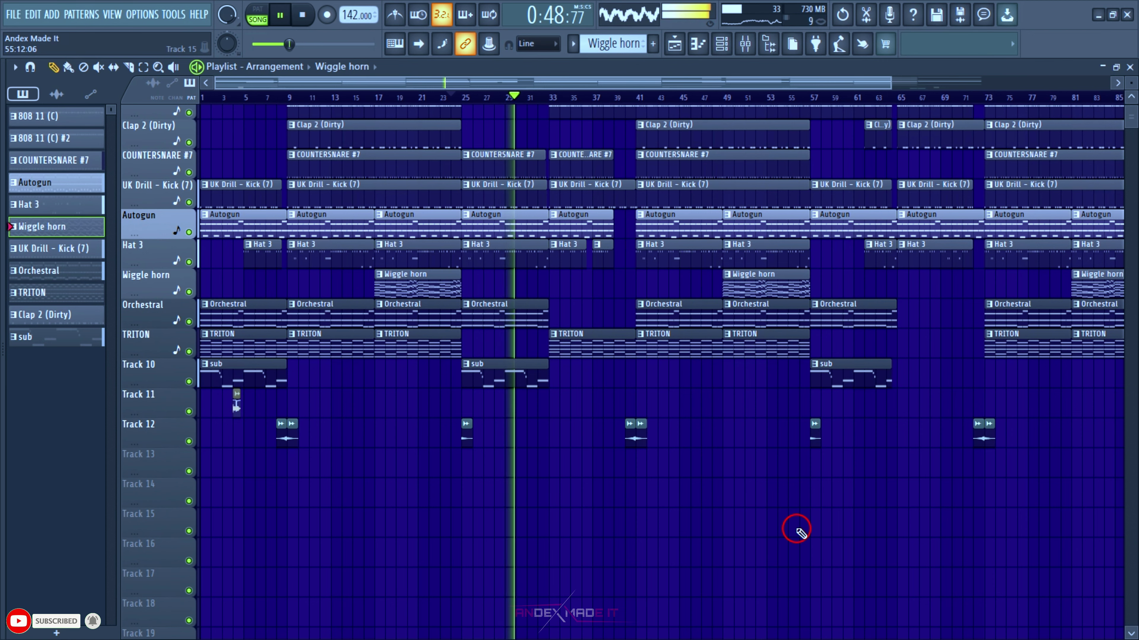
pyautogui.scroll(1, 797, 529)
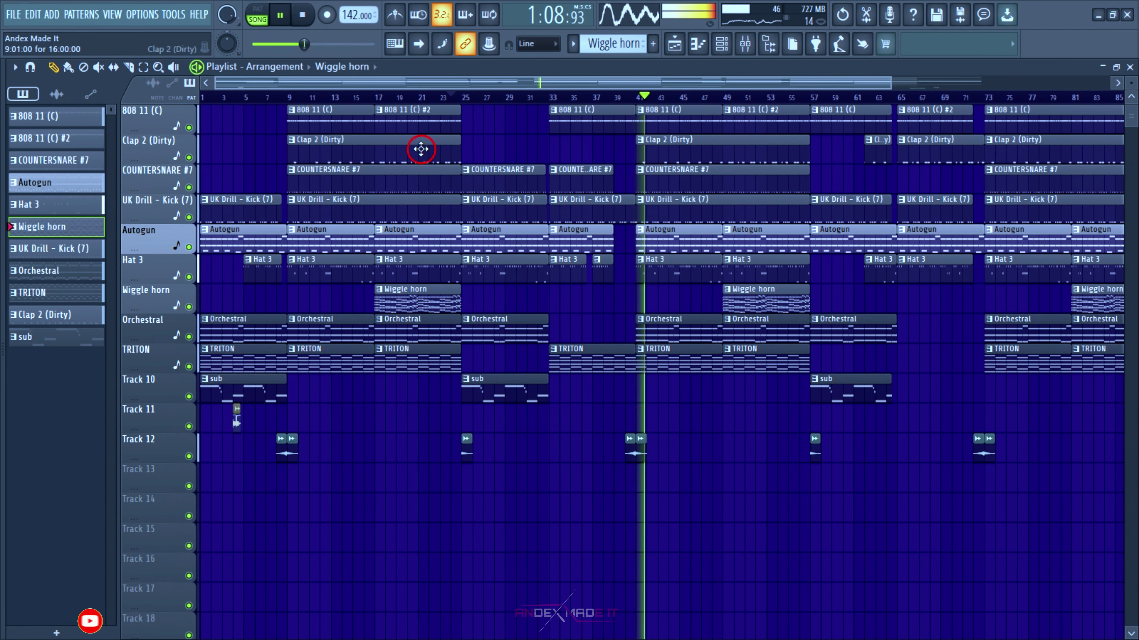
# Add a Clap 2 (Dirty) clip at bar 25 and play the arrangement from just before it
pyautogui.click(419, 148)
pyautogui.click(468, 149)
pyautogui.click(450, 98)
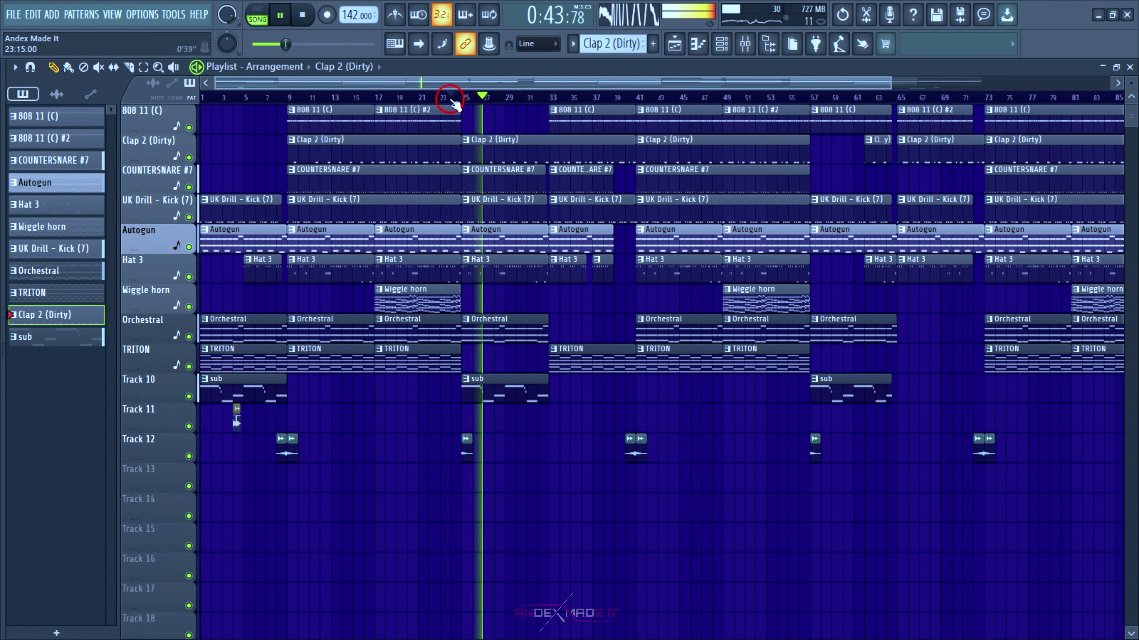
# Trim the new Clap 2 (Dirty) clip to end at bar 33 and place another one spanning bars 36 to 41
pyautogui.scroll(-1, 531, 148)
pyautogui.moveTo(532, 148)
pyautogui.mouseDown()
pyautogui.moveTo(462, 149)
pyautogui.moveTo(526, 163)
pyautogui.mouseUp()
pyautogui.scroll(4, 462, 150)
pyautogui.click(467, 156)
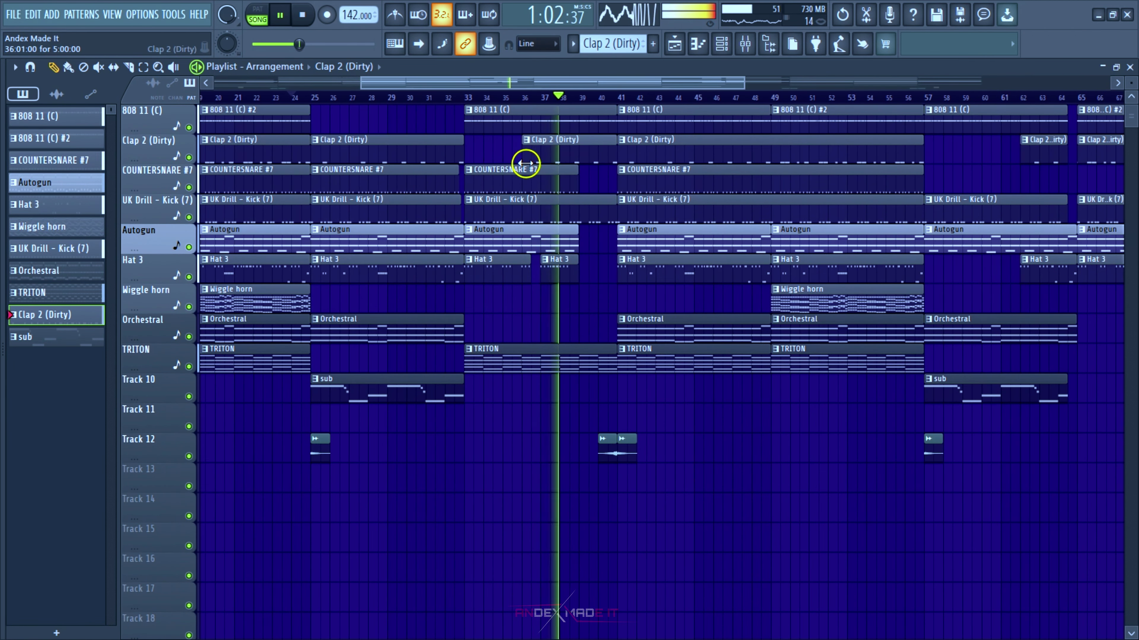